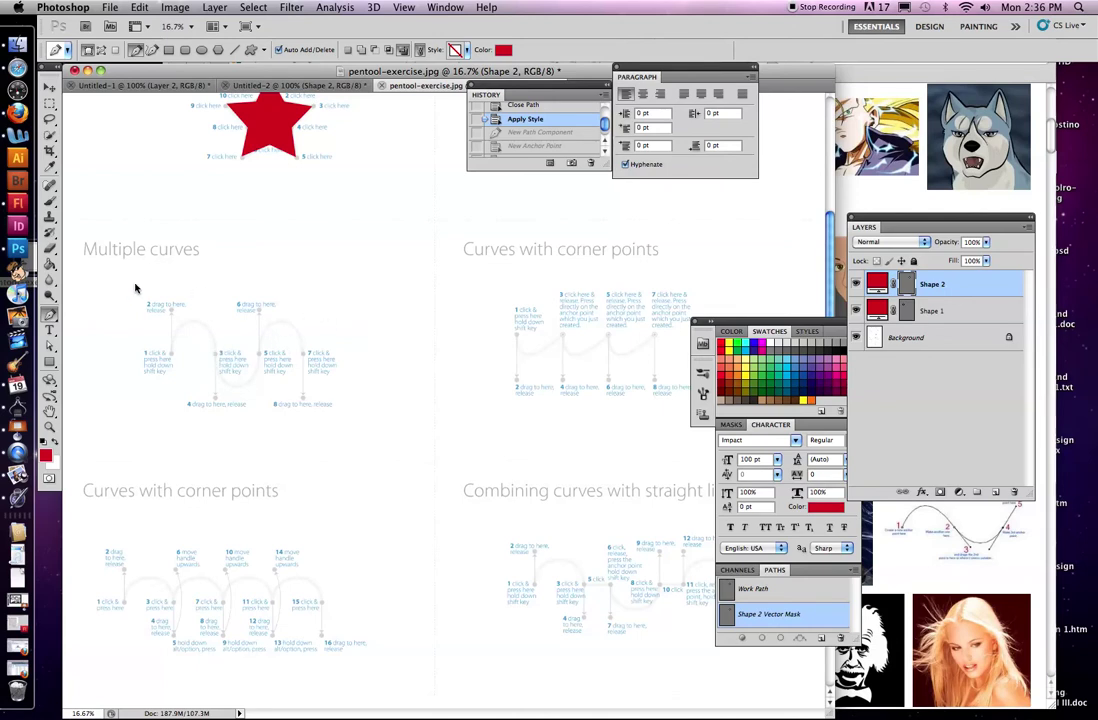
Switch the Pen tool to Paths mode and draw a trial path of curves and corners in the blank area around Multiple curves
left_click(101, 50)
left_click(274, 261)
left_click_drag(371, 276, 384, 347)
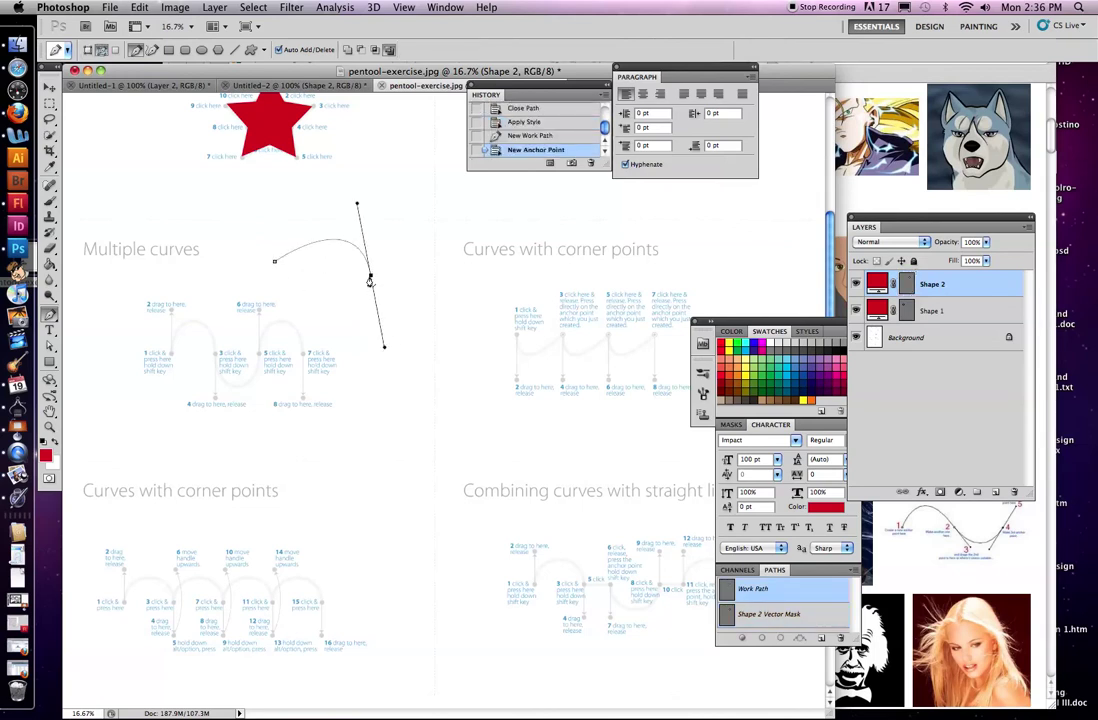
left_click(370, 279, "alt")
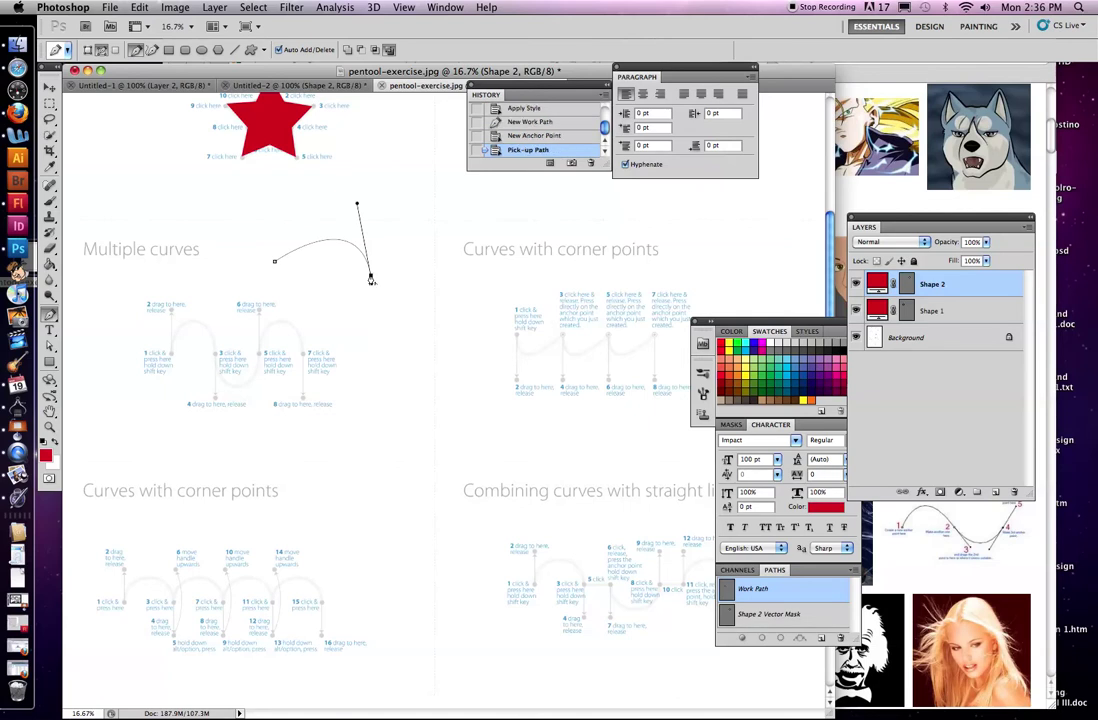
left_click_drag(424, 321, 470, 283)
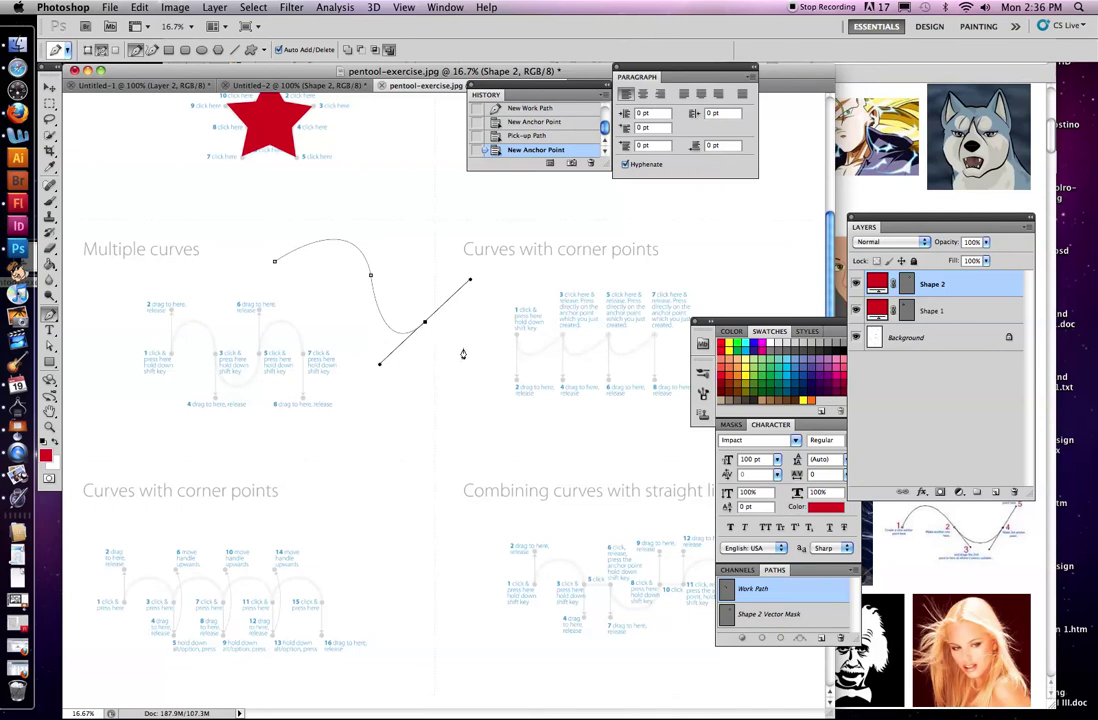
left_click(354, 415)
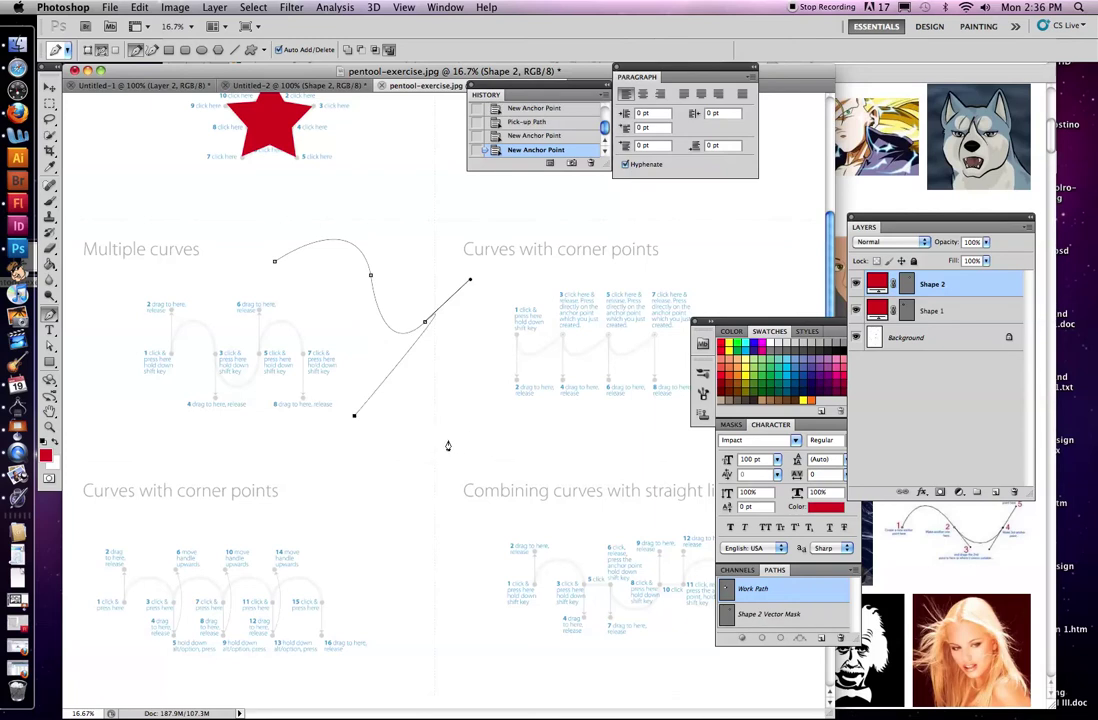
left_click_drag(418, 434, 445, 383)
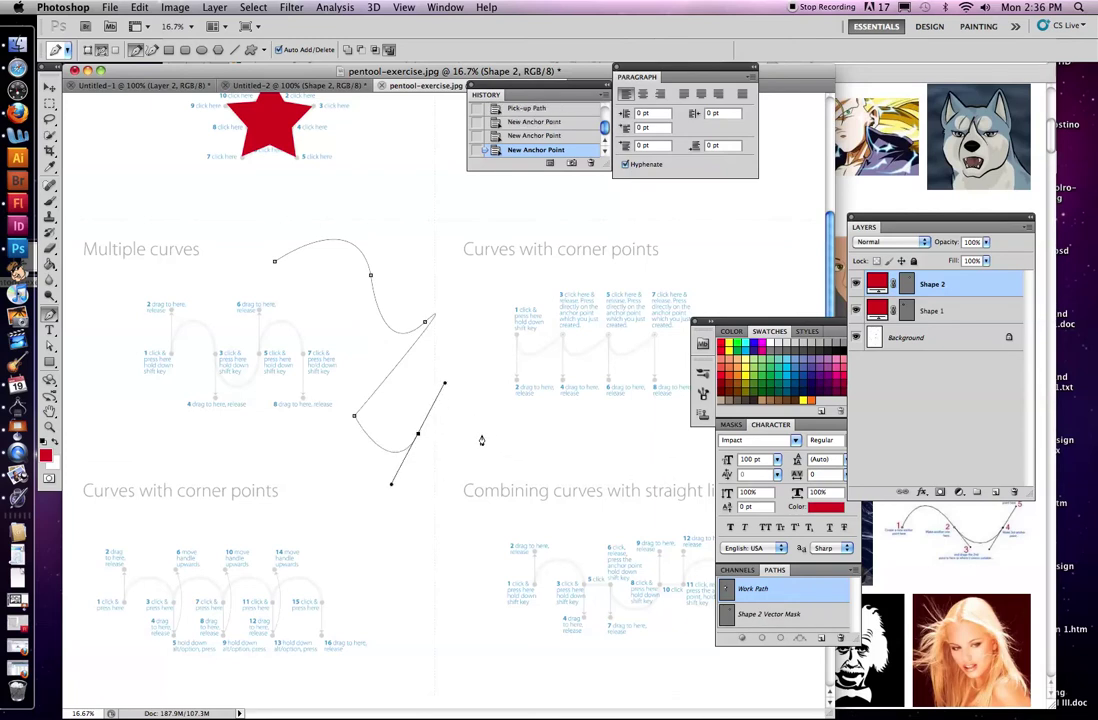
left_click_drag(483, 437, 489, 373)
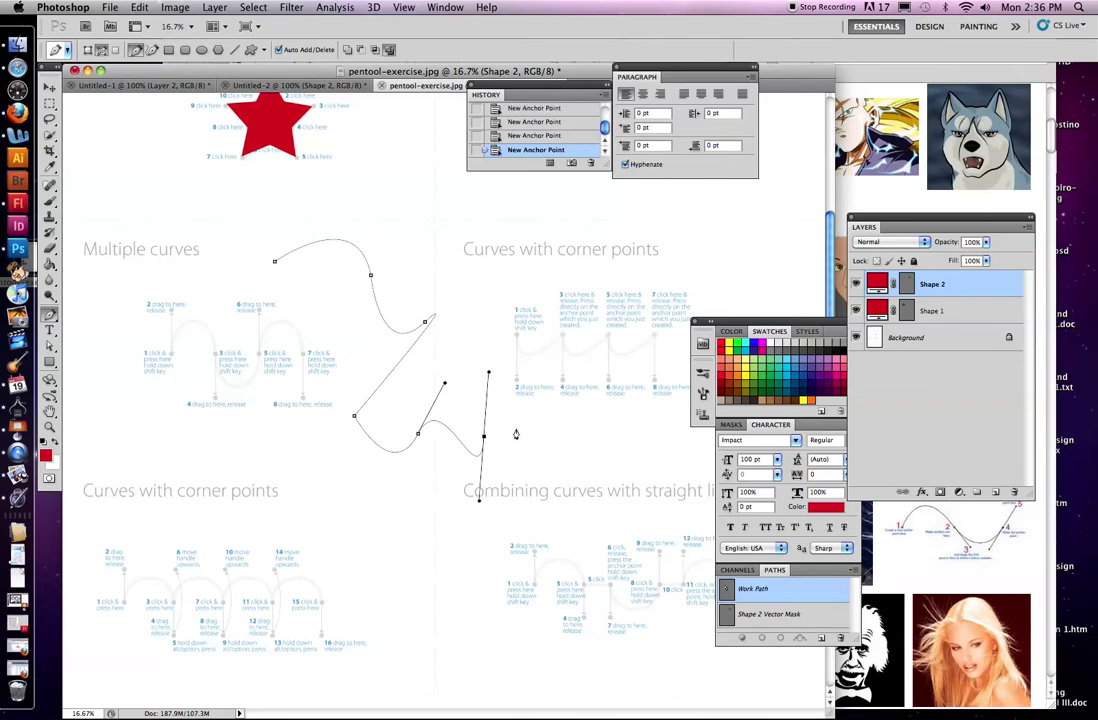
Revert the document history to the Apply Style state to remove the trial path
key("super+z")
key("super+z")
key("super+z")
scroll(522, 118, "up", 3)
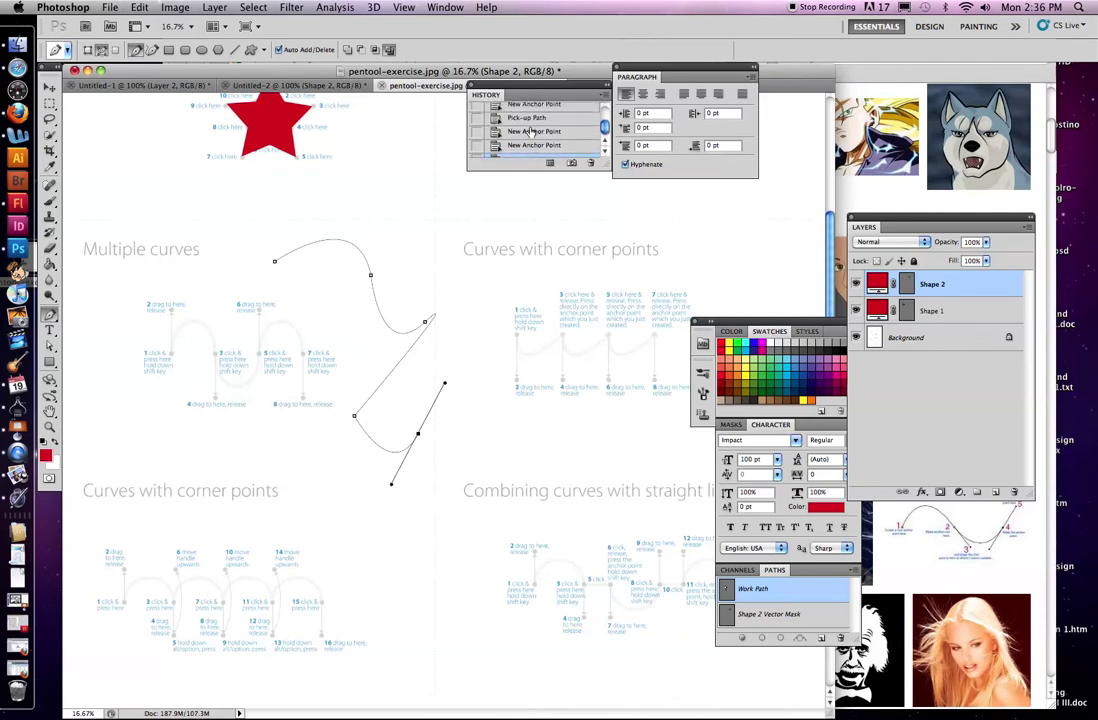
left_click(519, 117)
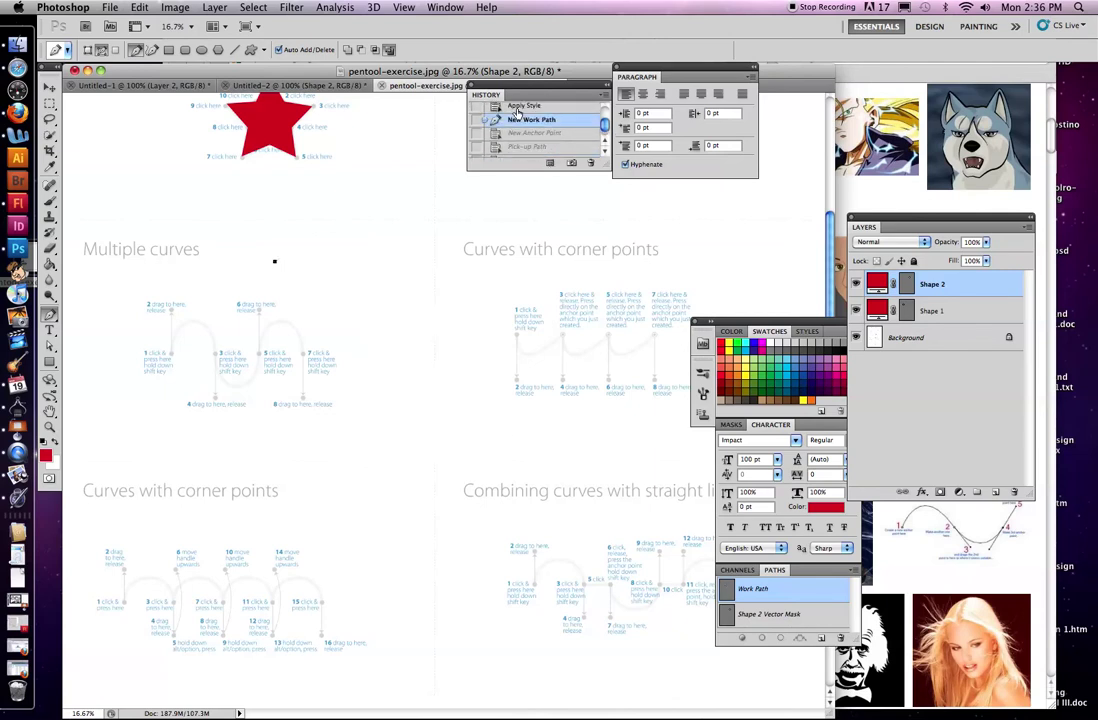
left_click(520, 109)
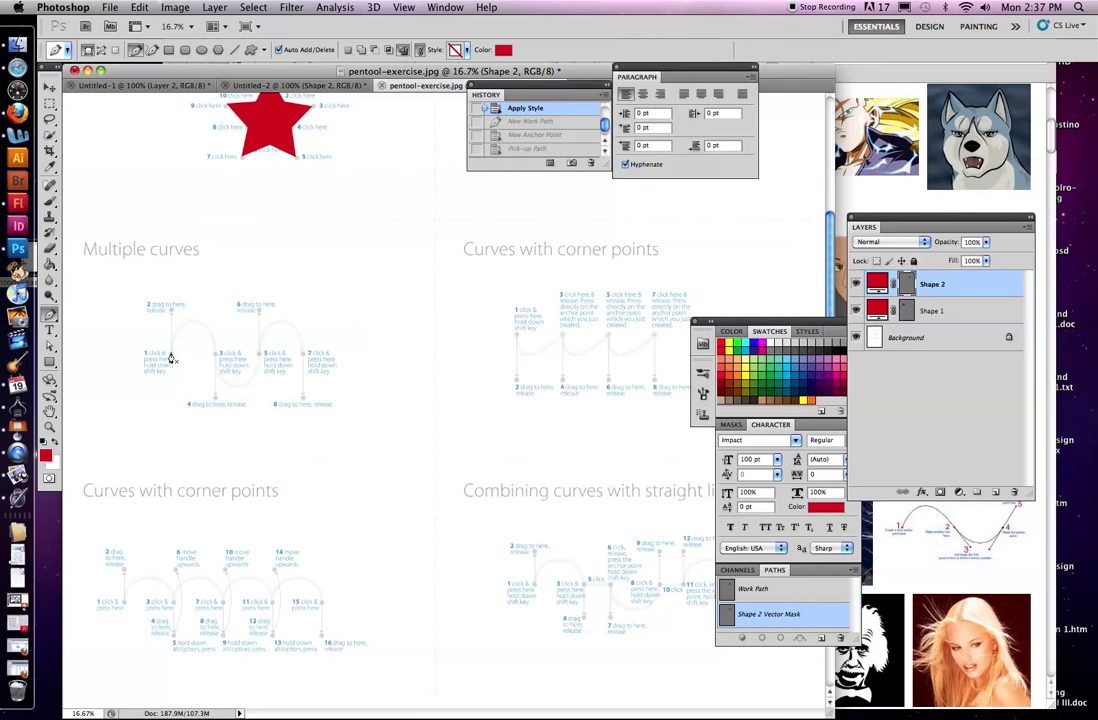
Trace the Multiple curves exercise as a filled shape, placing anchors at points 1, 3, 5 and 7 with handles pulled to 2, 4, 6 and 8
left_click_drag(171, 355, 172, 312)
left_click(235, 343)
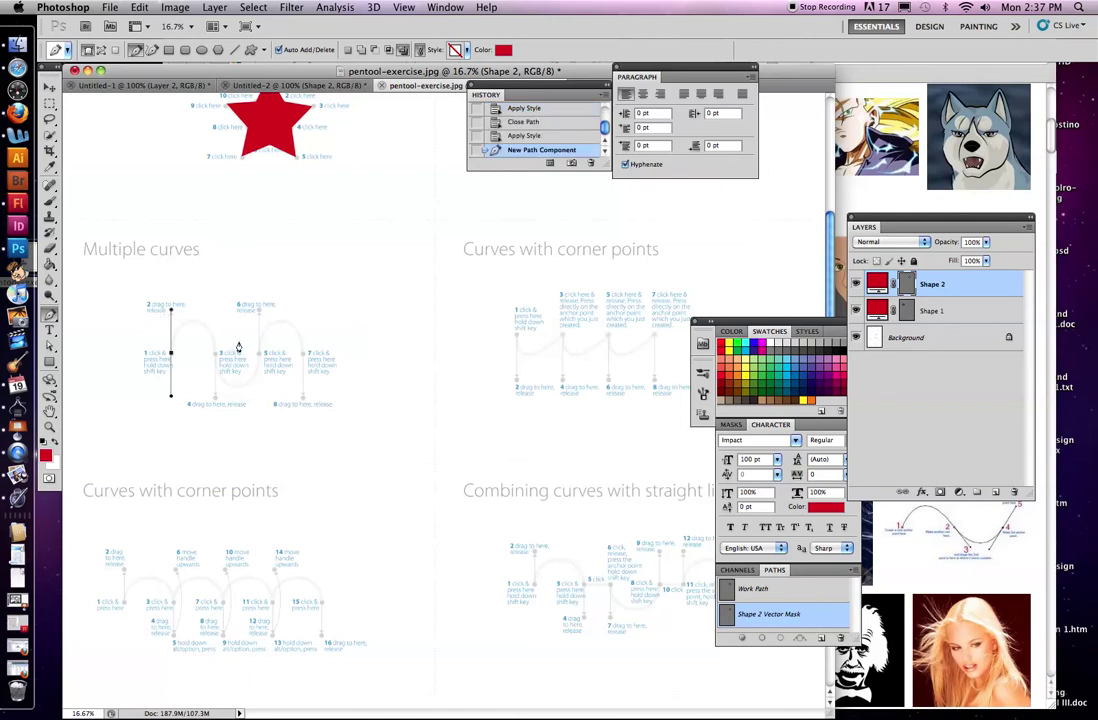
left_click_drag(214, 356, 216, 394)
left_click_drag(259, 353, 259, 313)
left_click_drag(302, 354, 306, 404)
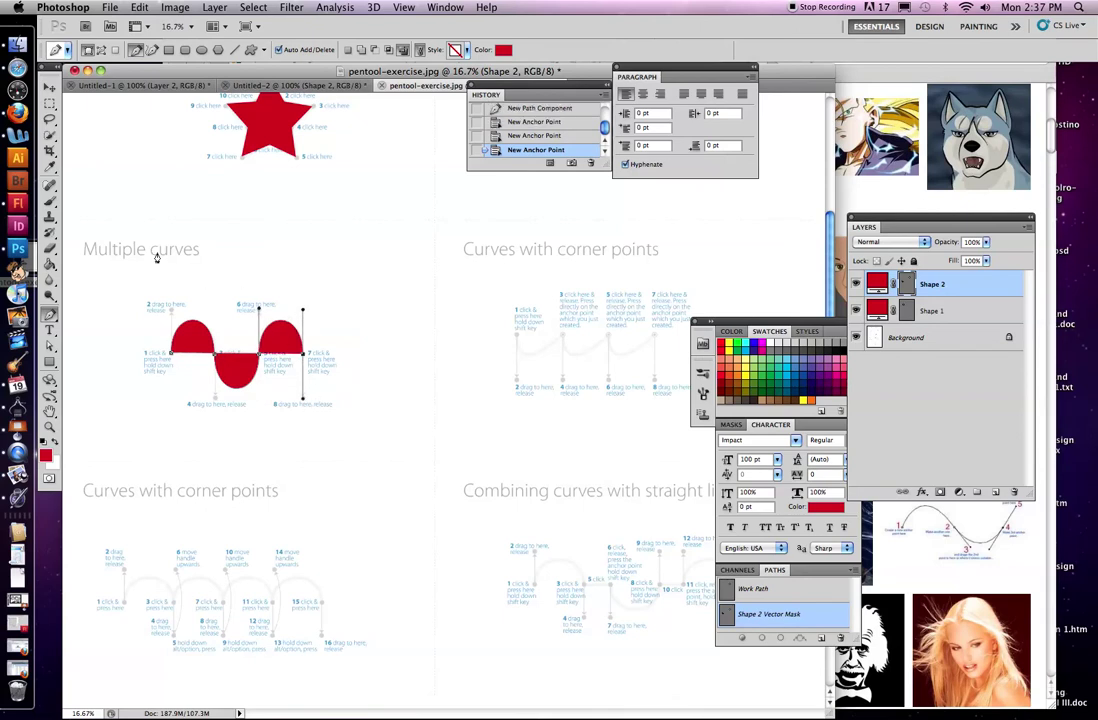
In Paths mode, draw the first upper Curves with corner points segment from anchor 1 to 3, pulling handles down to 2 and 4
left_click(102, 51)
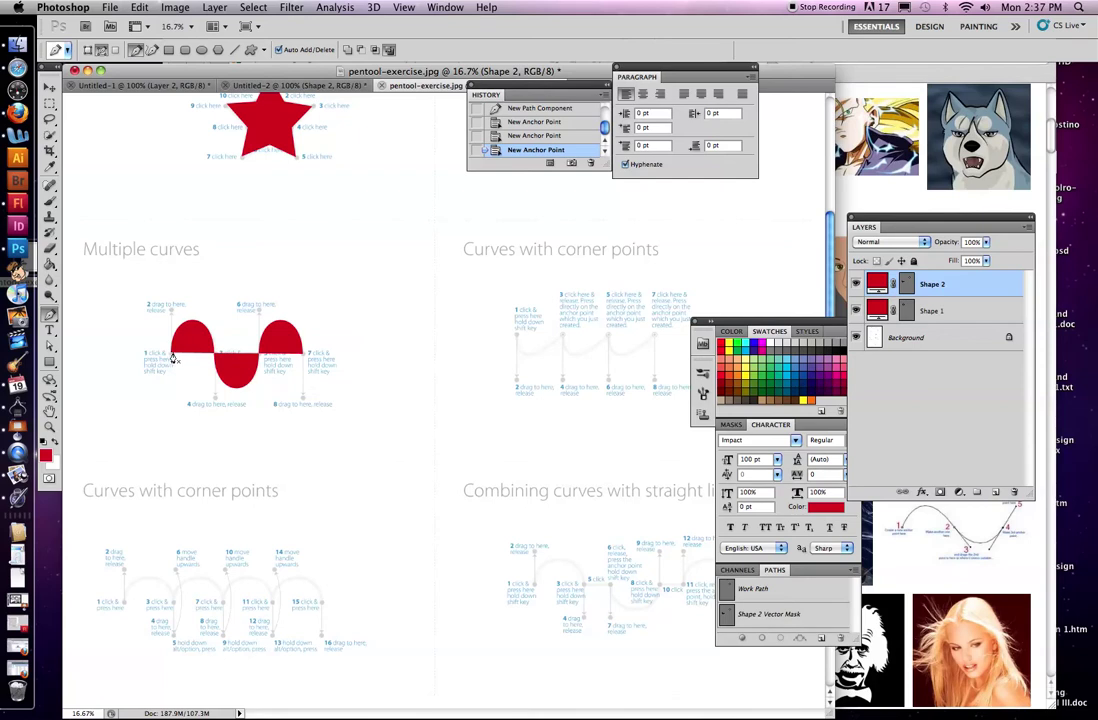
left_click(430, 340)
key("super+z")
left_click_drag(517, 339, 517, 386)
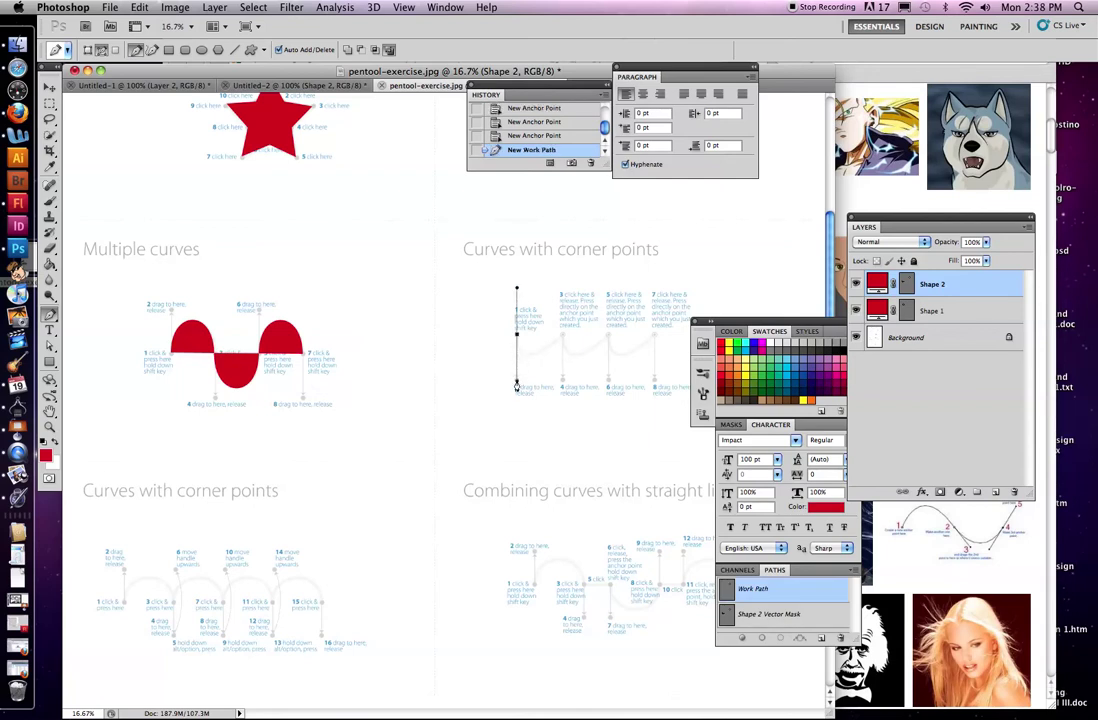
left_click(562, 340)
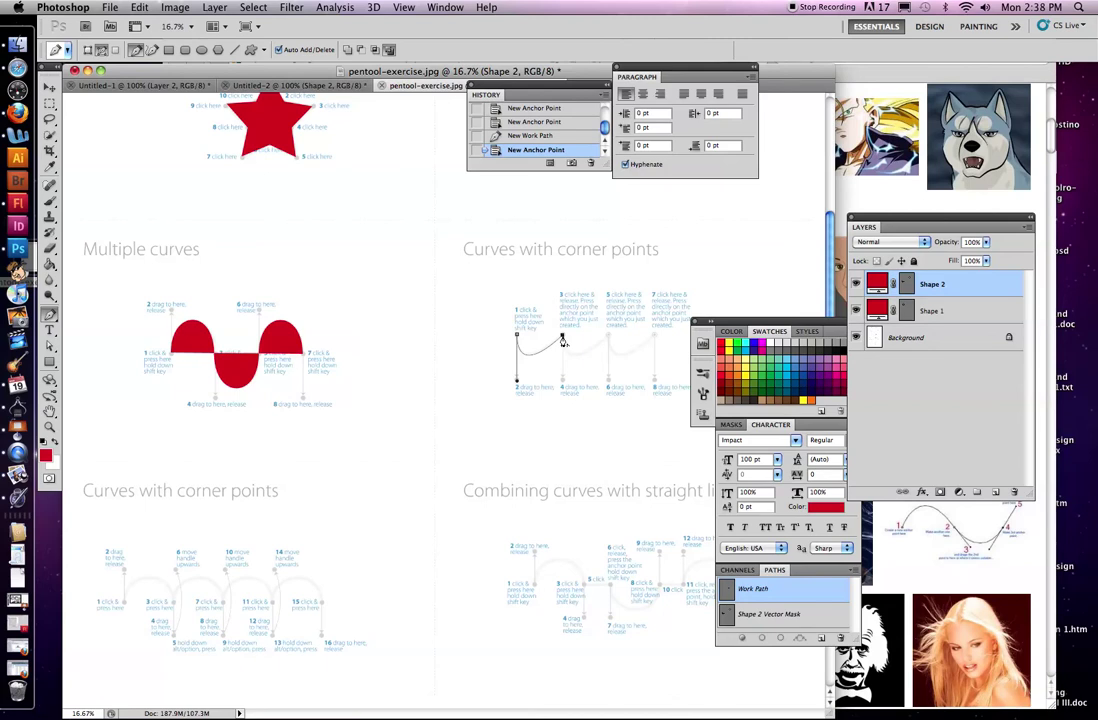
left_click(50, 315)
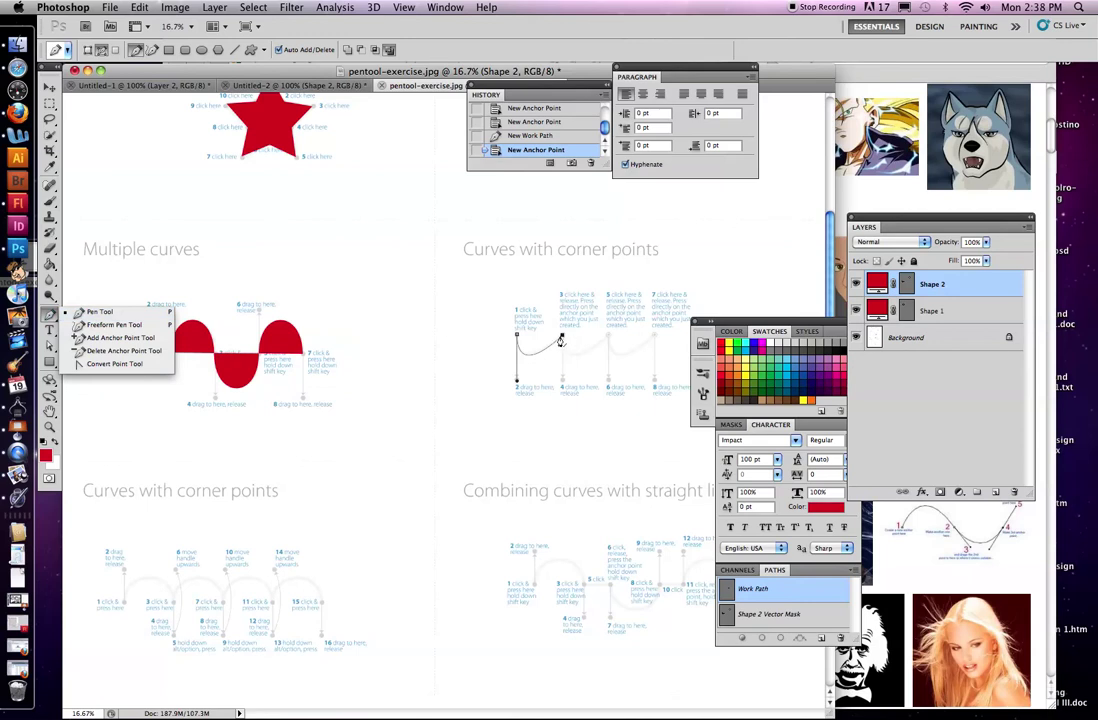
left_click_drag(562, 340, 563, 382)
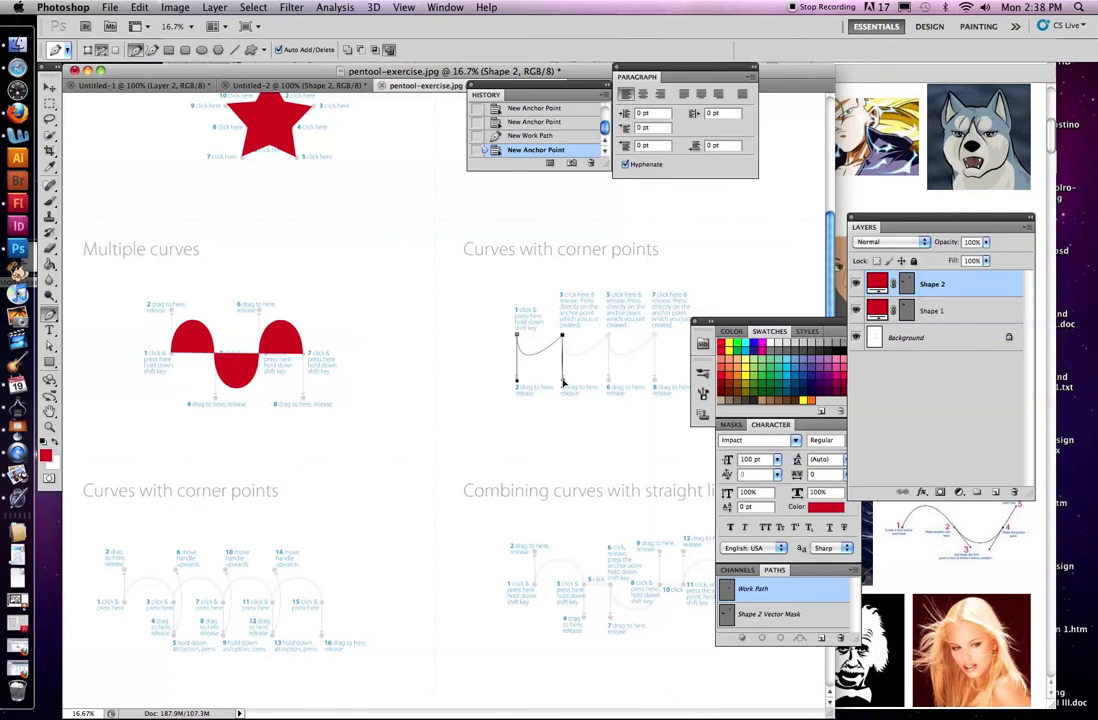
left_click(562, 340)
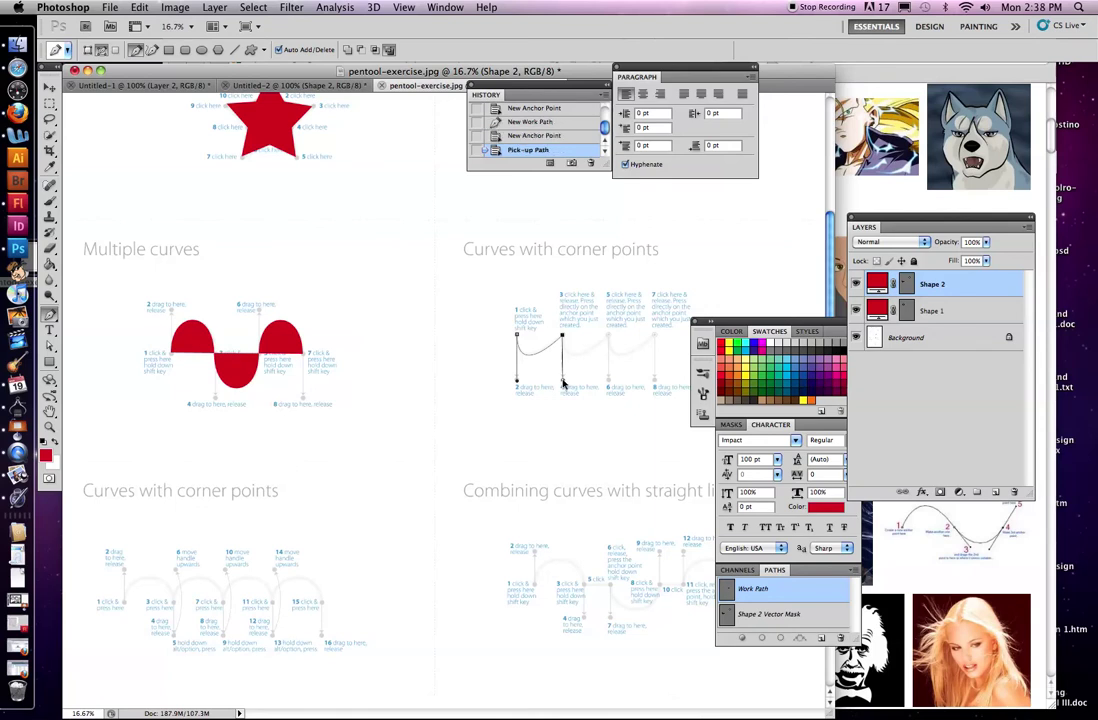
Continue the corner-point path through anchors 5 and 7, pulling their outgoing handles down to points 6 and 8
left_click(607, 340)
left_click_drag(608, 344, 608, 380)
left_click(607, 340)
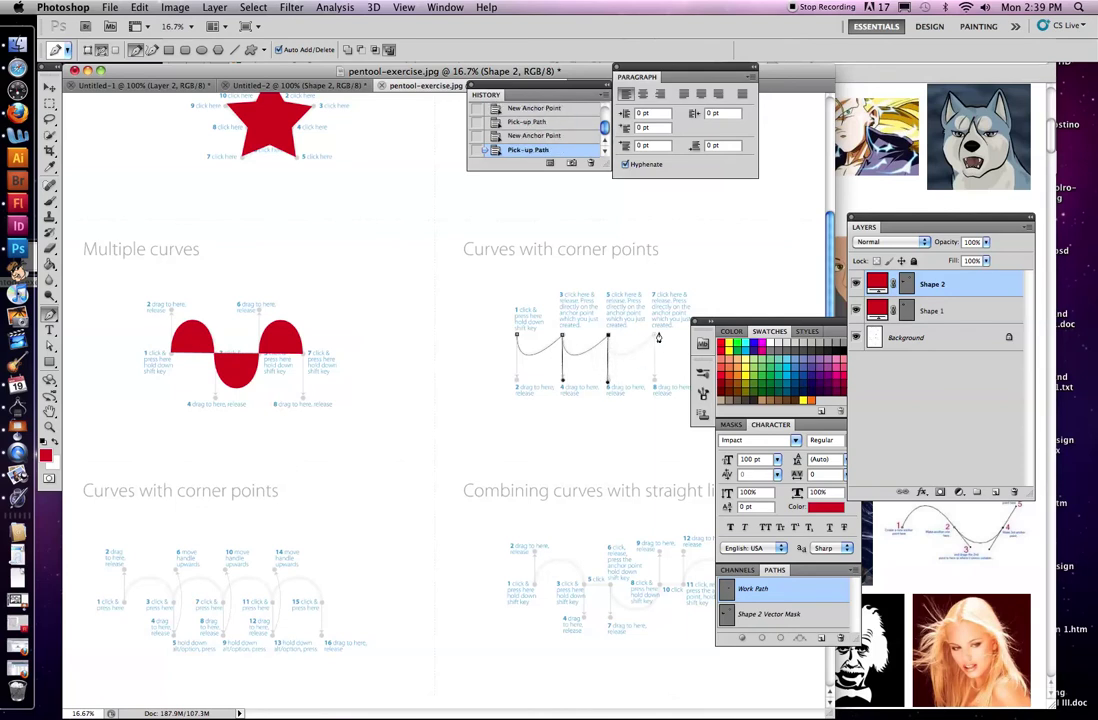
left_click(655, 340)
left_click_drag(655, 340, 656, 380)
left_click(456, 432)
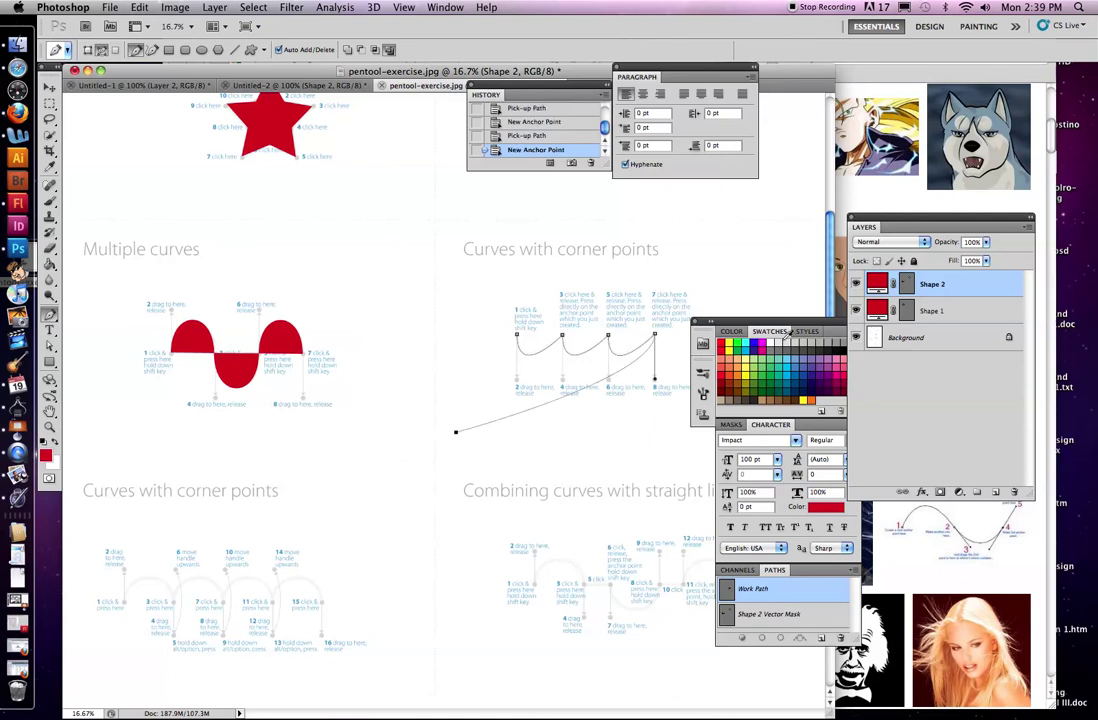
key("super+z")
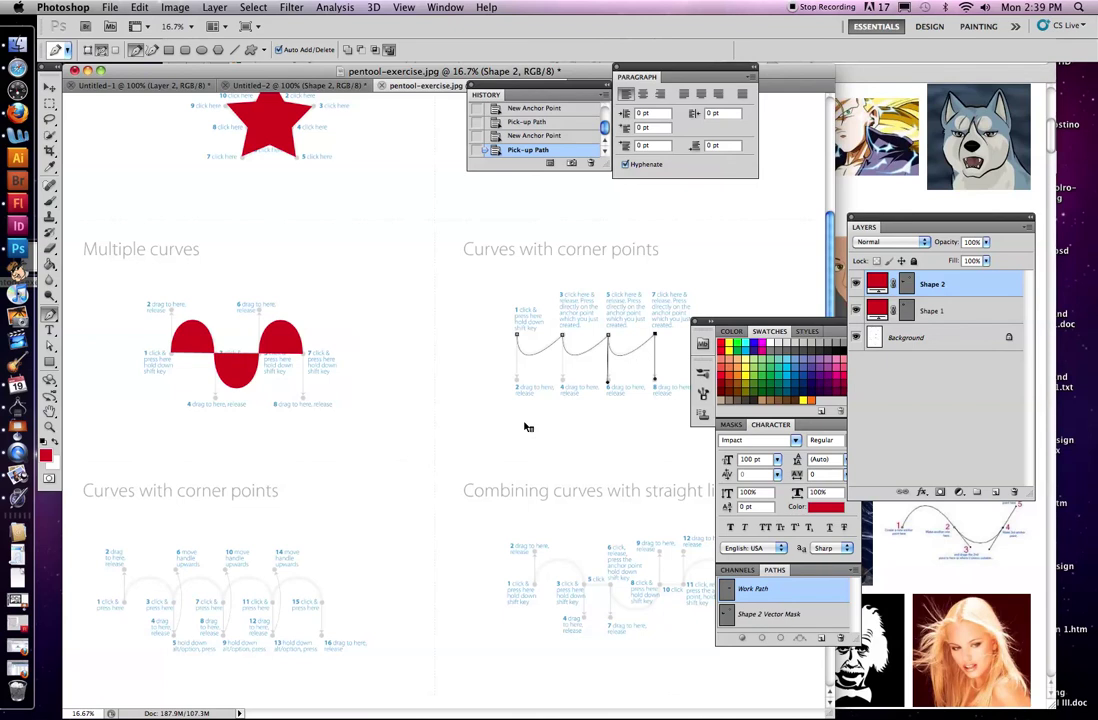
right_click(529, 430)
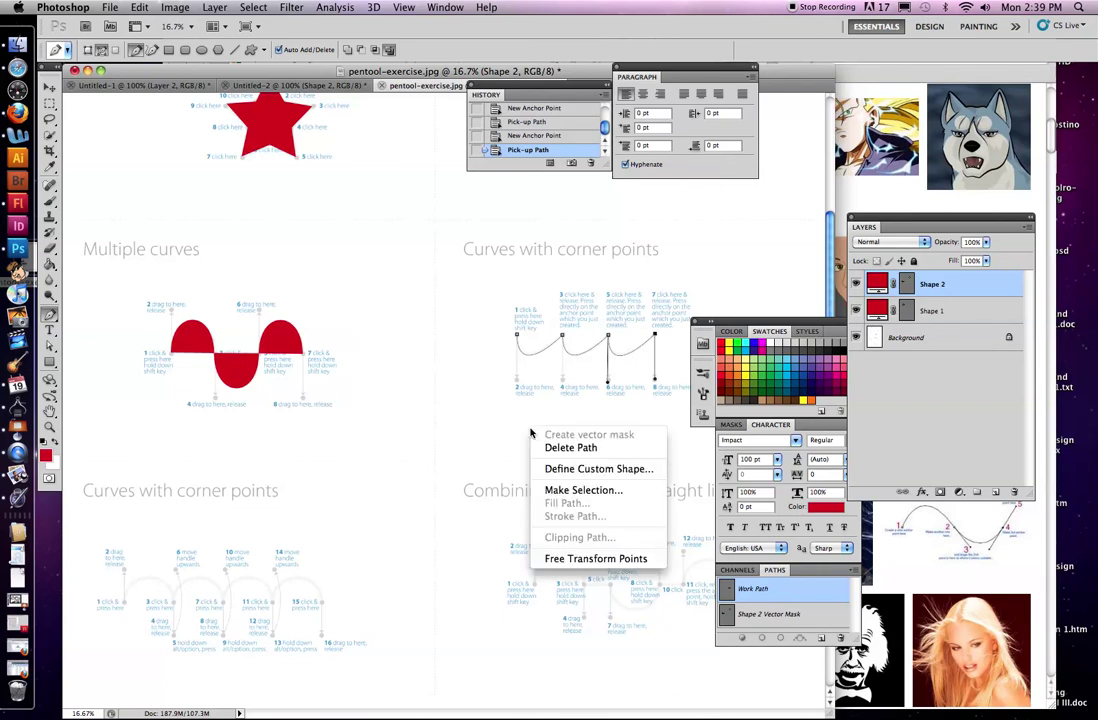
key("Escape")
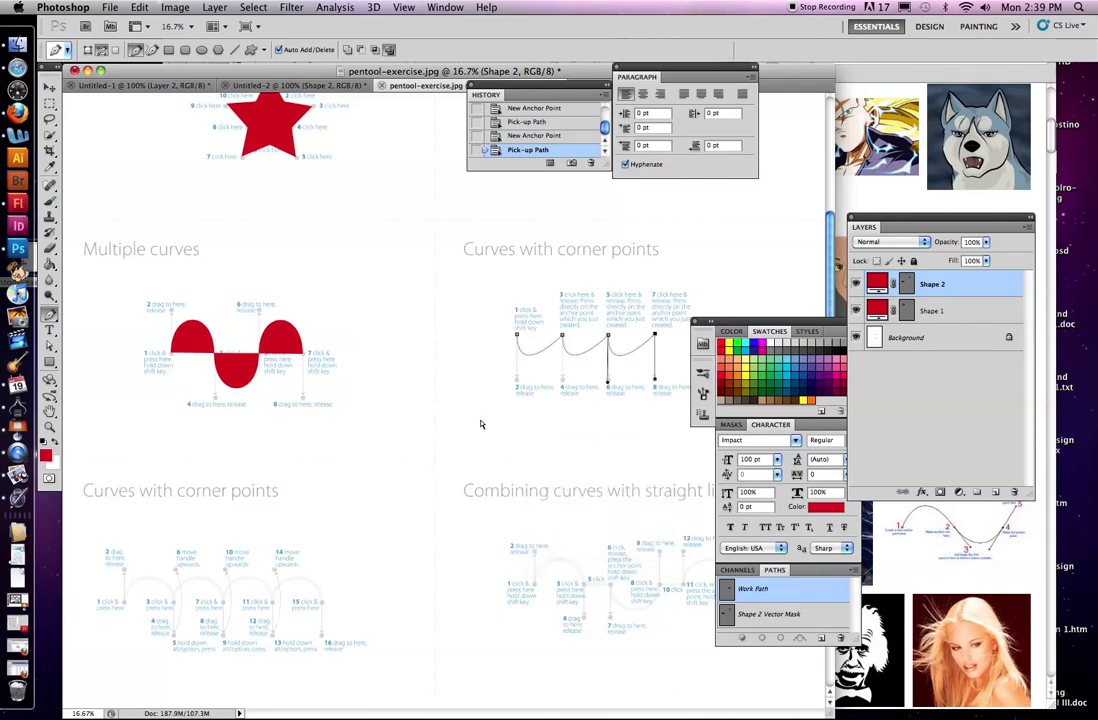
left_click(373, 441)
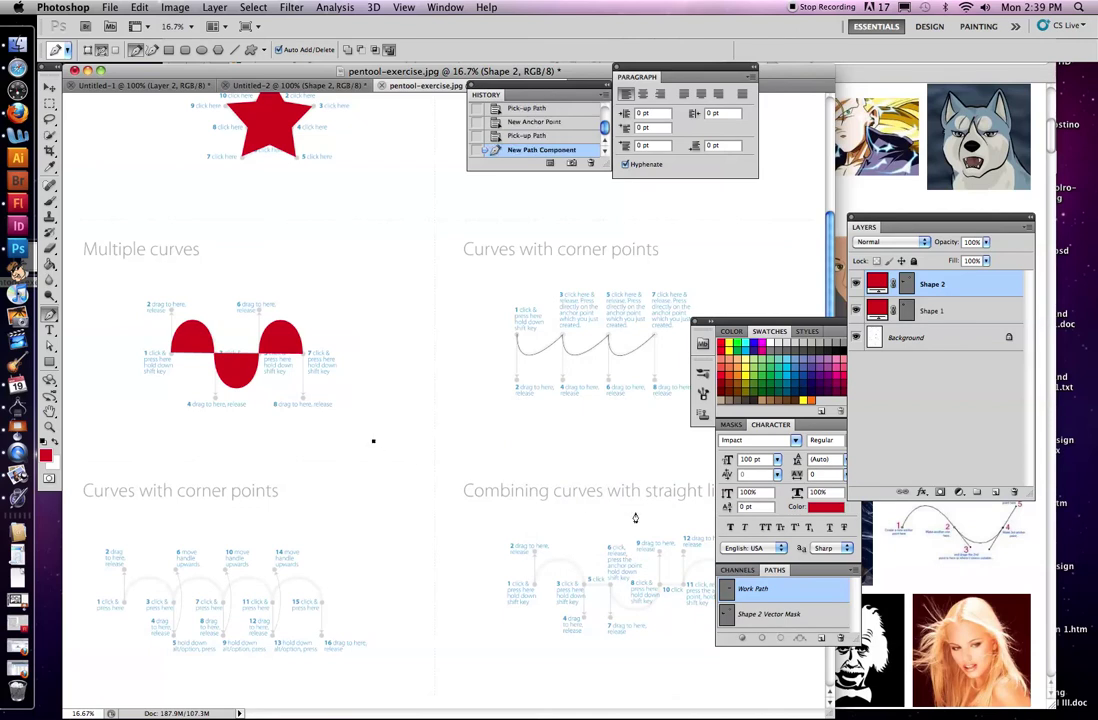
left_click(520, 137)
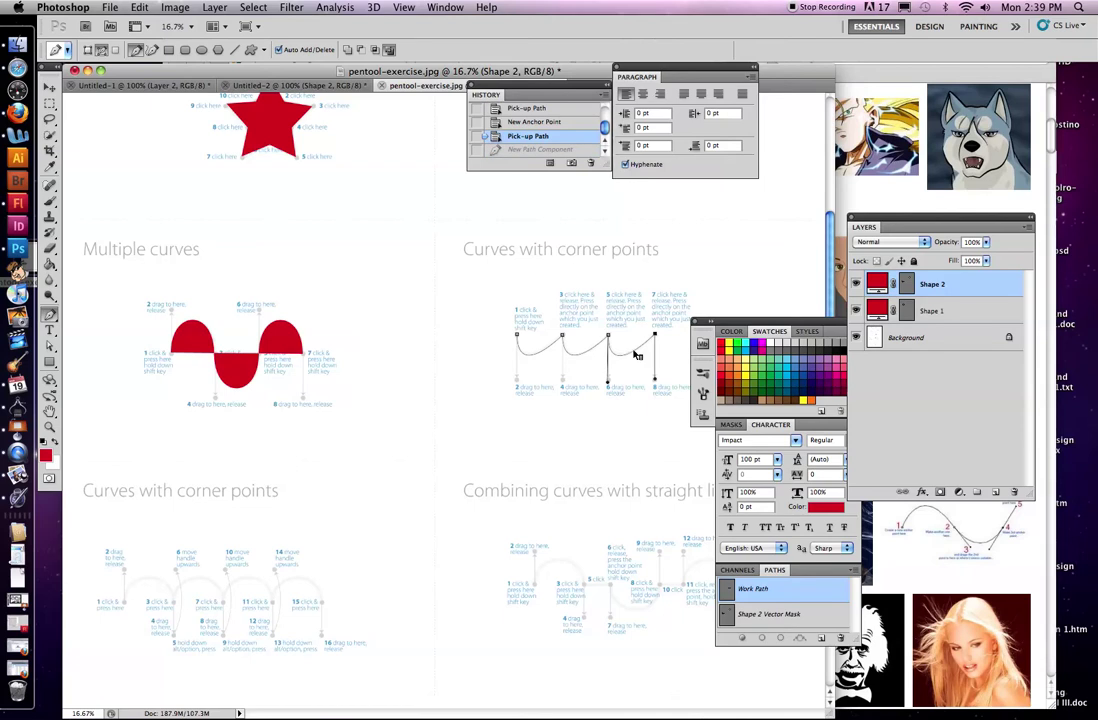
Try to make a new anti-aliased selection with 0-pixel feather from the corner-point path, and undo the extra anchor point on its last curve
right_click(636, 355)
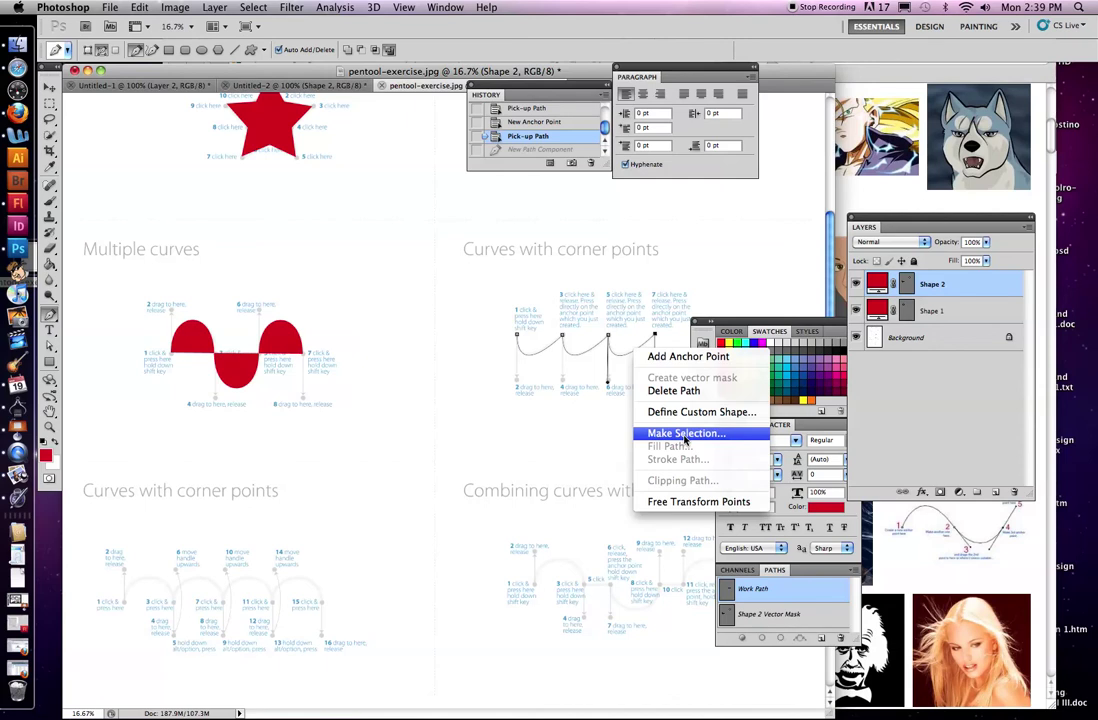
left_click(685, 434)
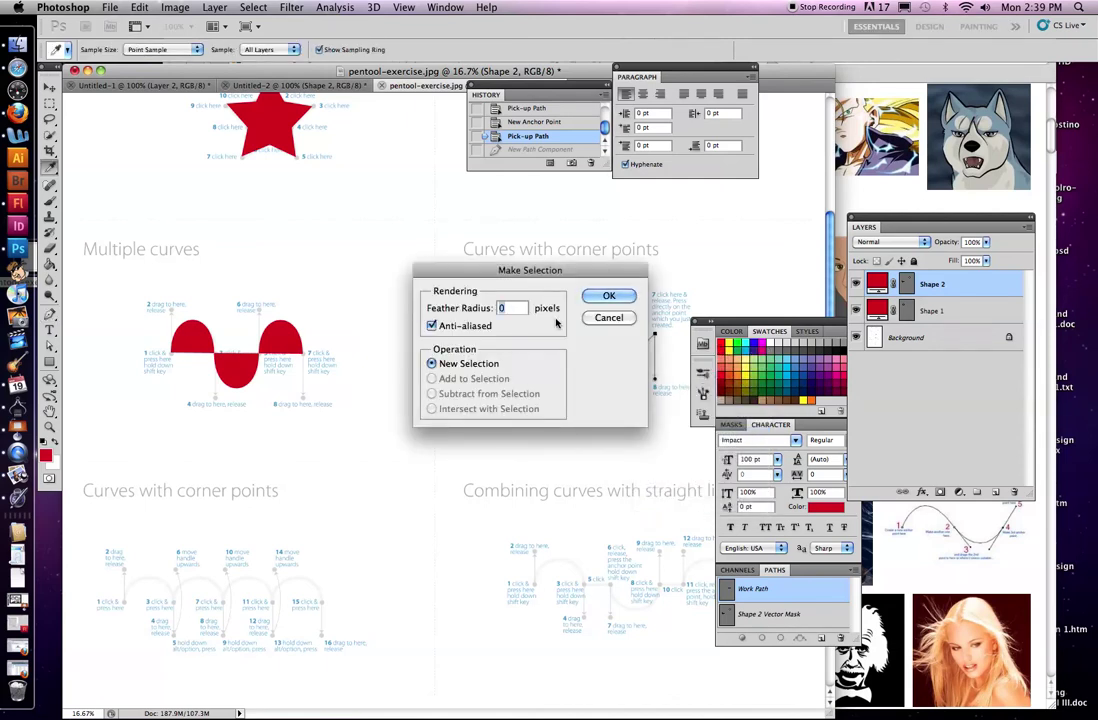
left_click(608, 298)
right_click(625, 355)
left_click(625, 355)
key("ctrl+z")
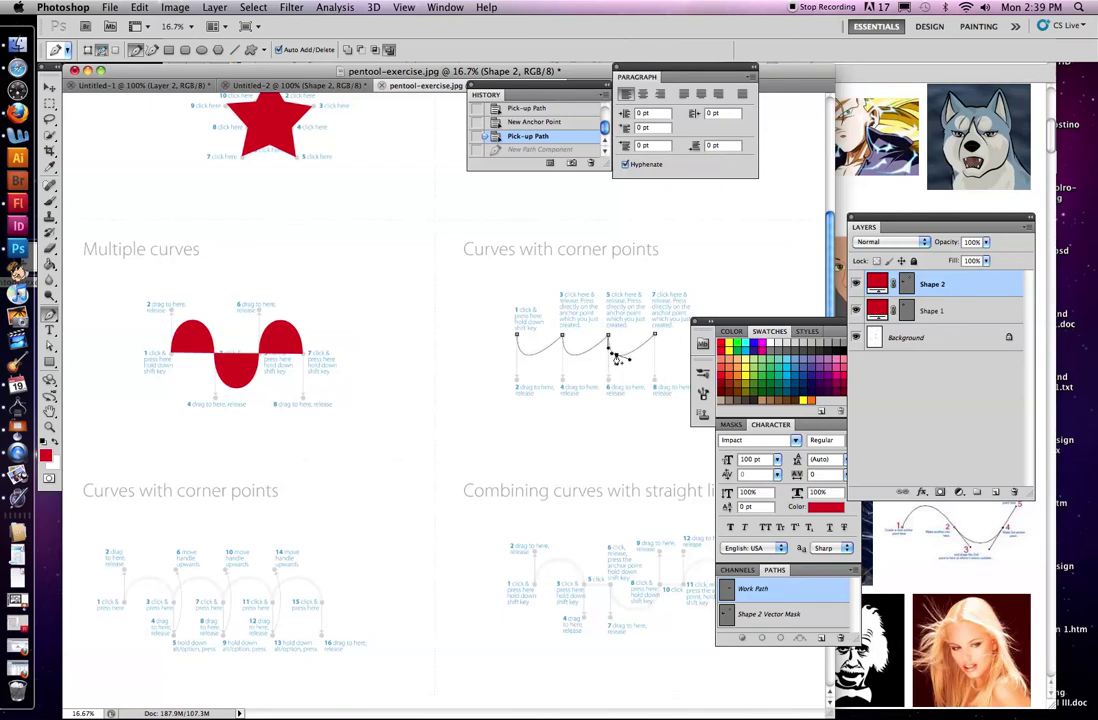
Check whether Fill Path and Stroke Path are available for the corner-point path
right_click(648, 357)
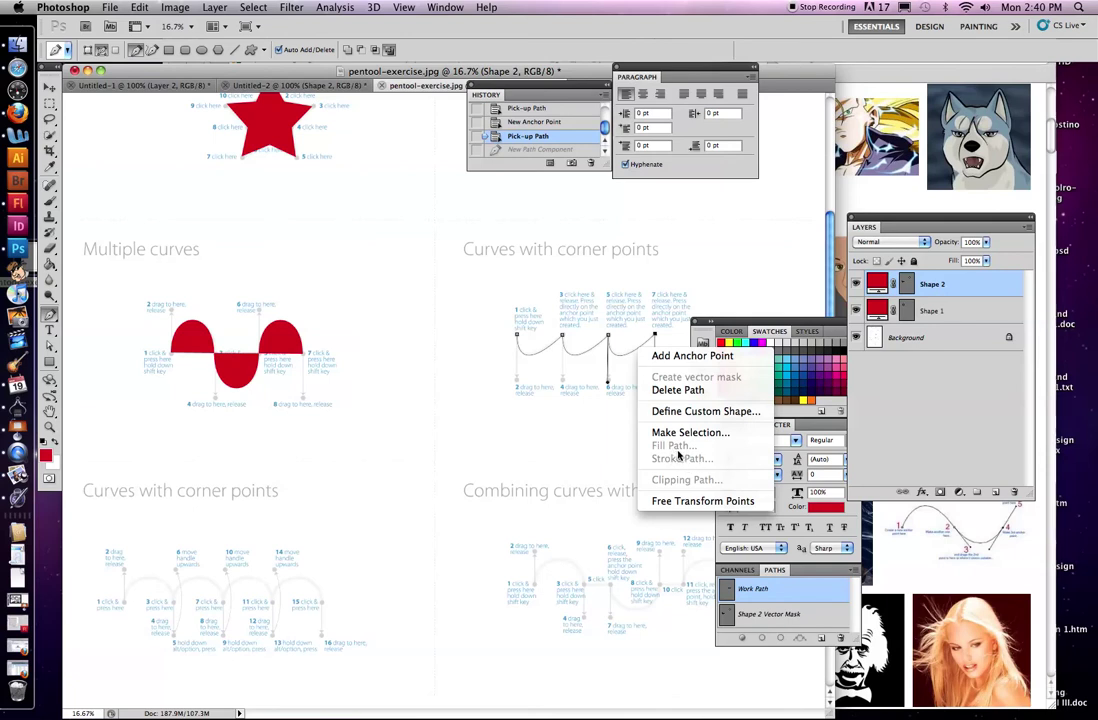
left_click(655, 339)
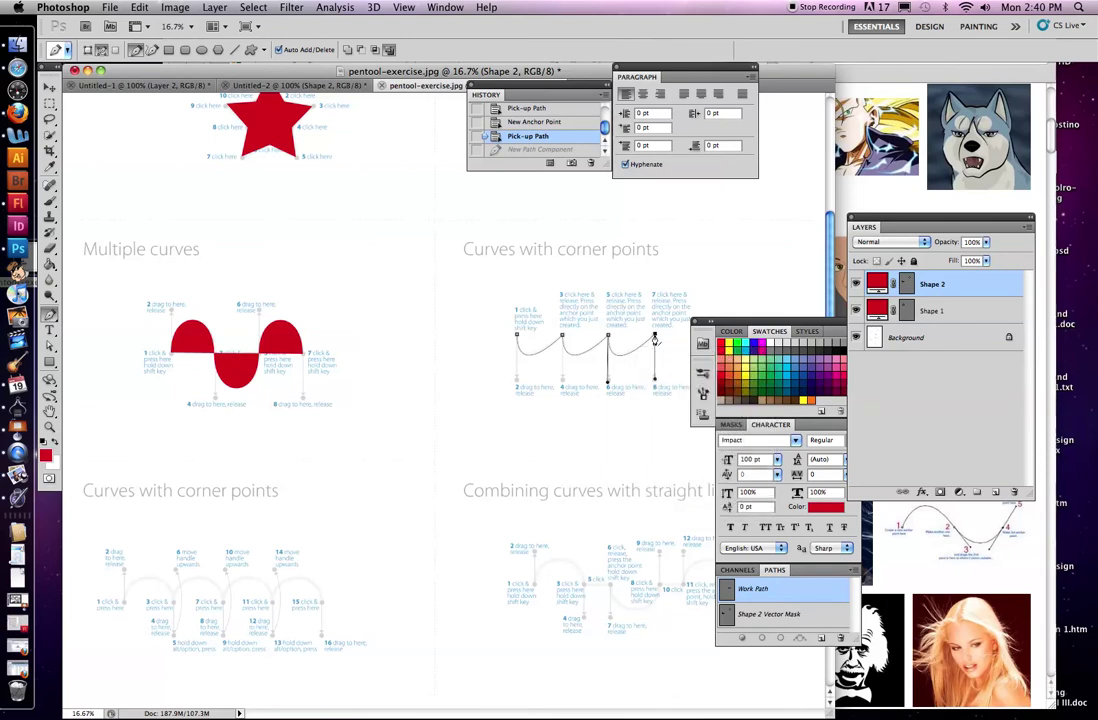
right_click(653, 341)
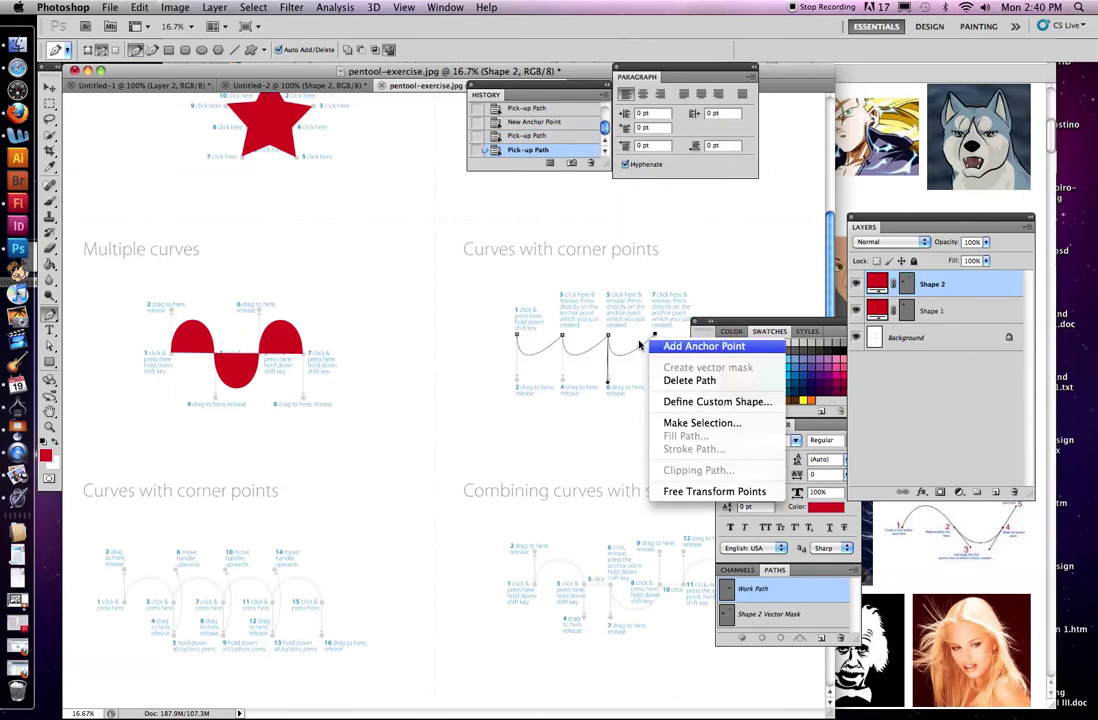
left_click(639, 345)
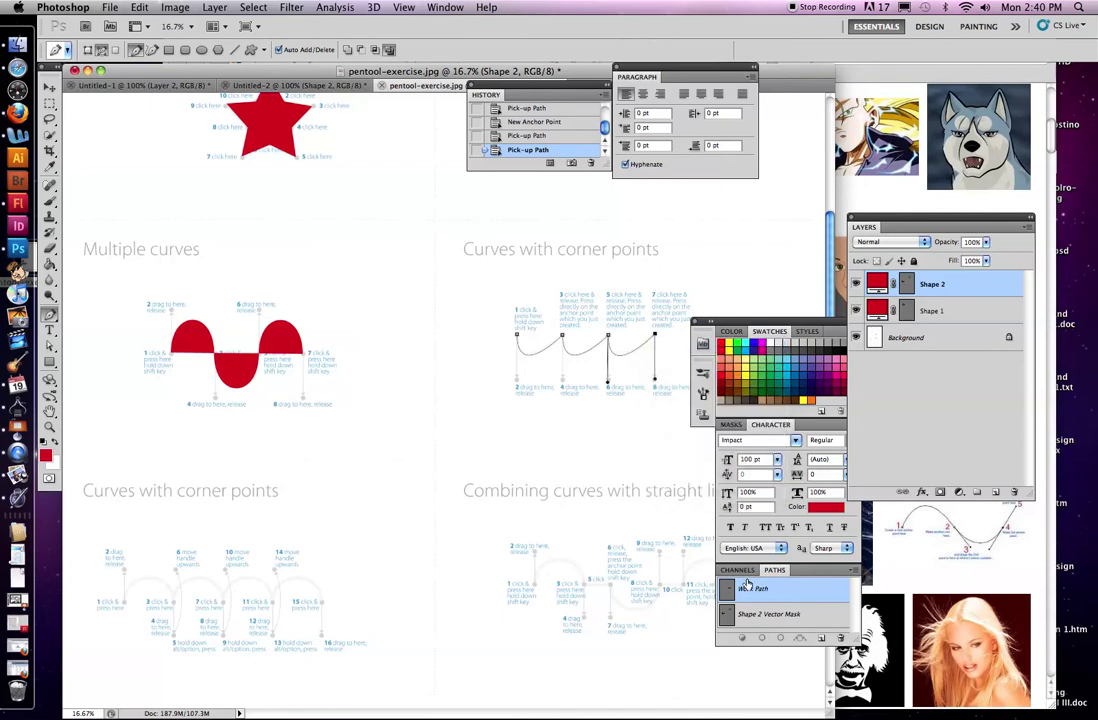
scroll(630, 490, "up", 2)
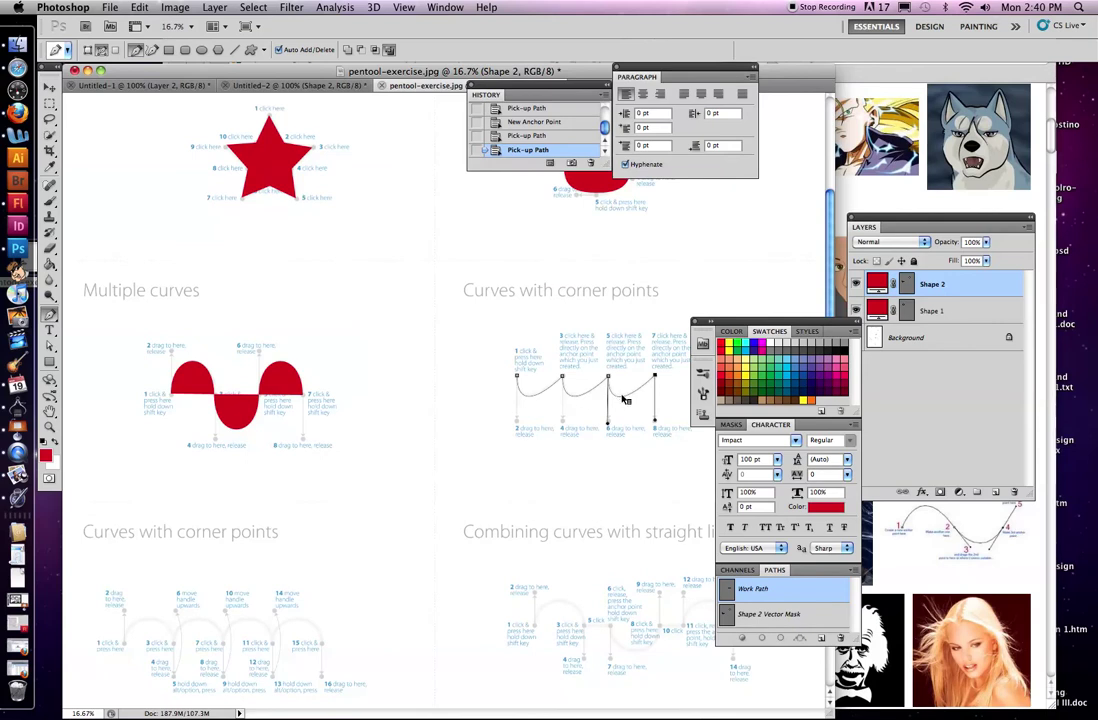
right_click(624, 400)
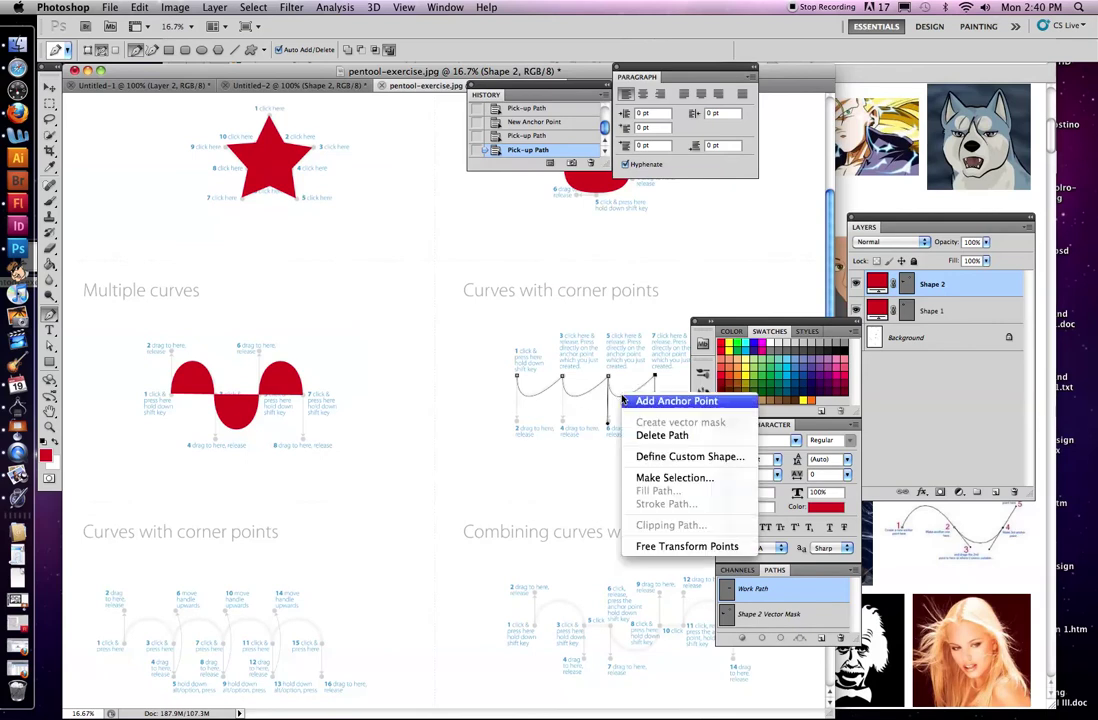
left_click(628, 401)
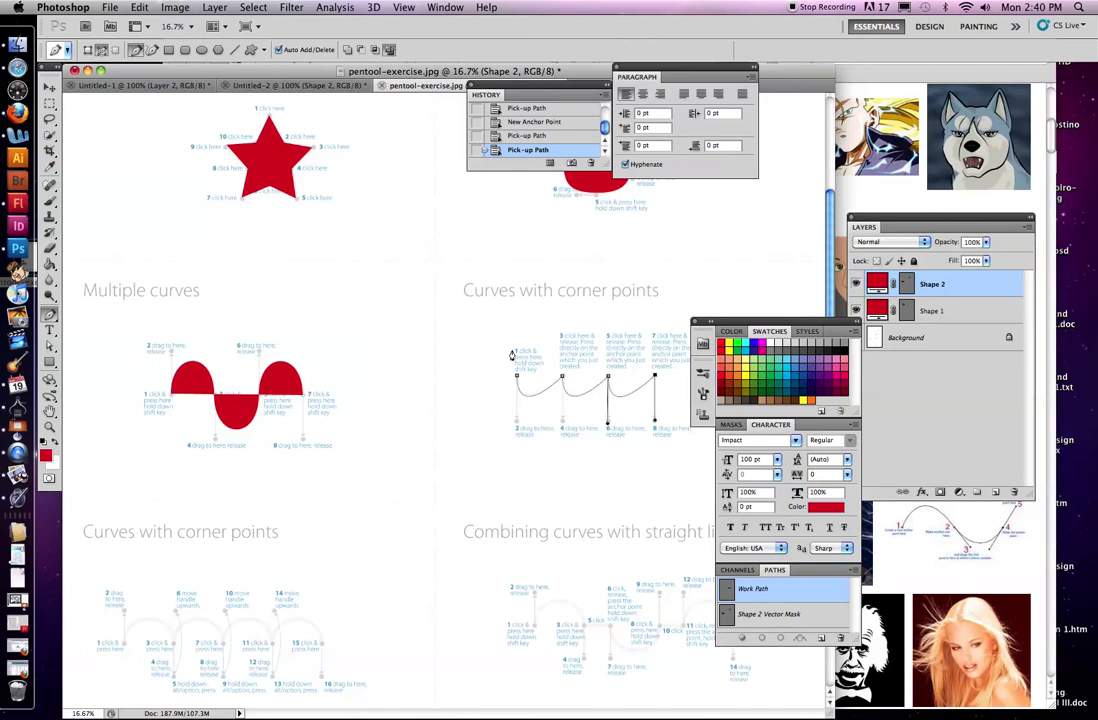
Check with the Line tool whether Fill Path and Stroke Path are available for the path, and return to the Pen tool
left_click(234, 49)
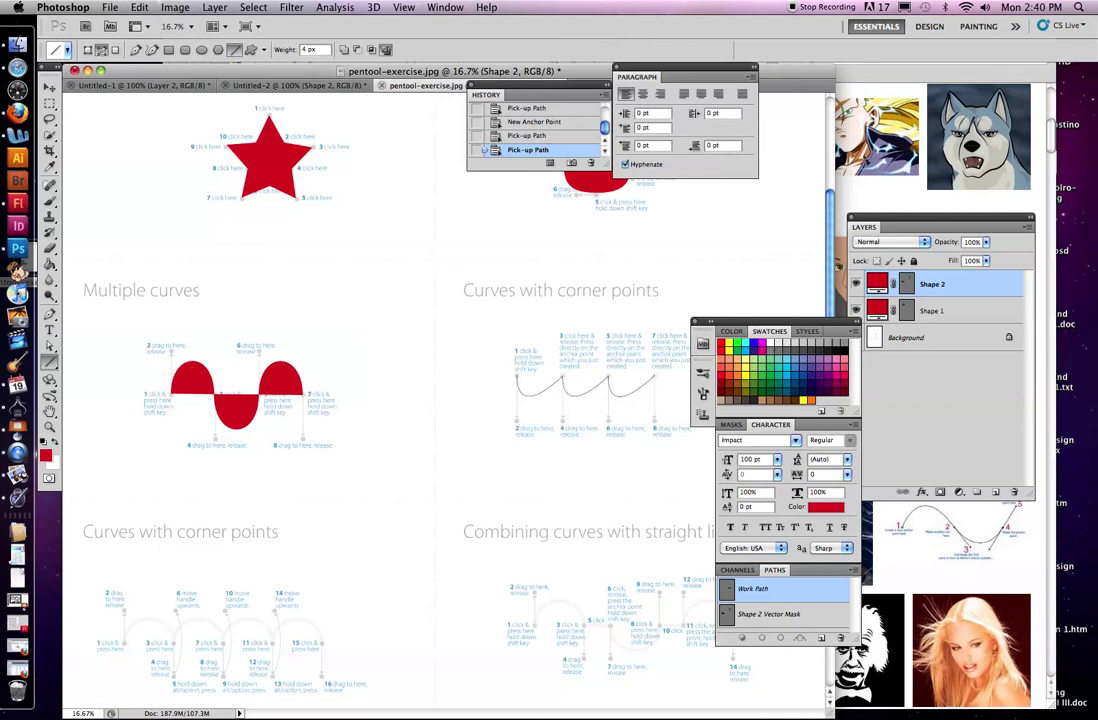
right_click(620, 397)
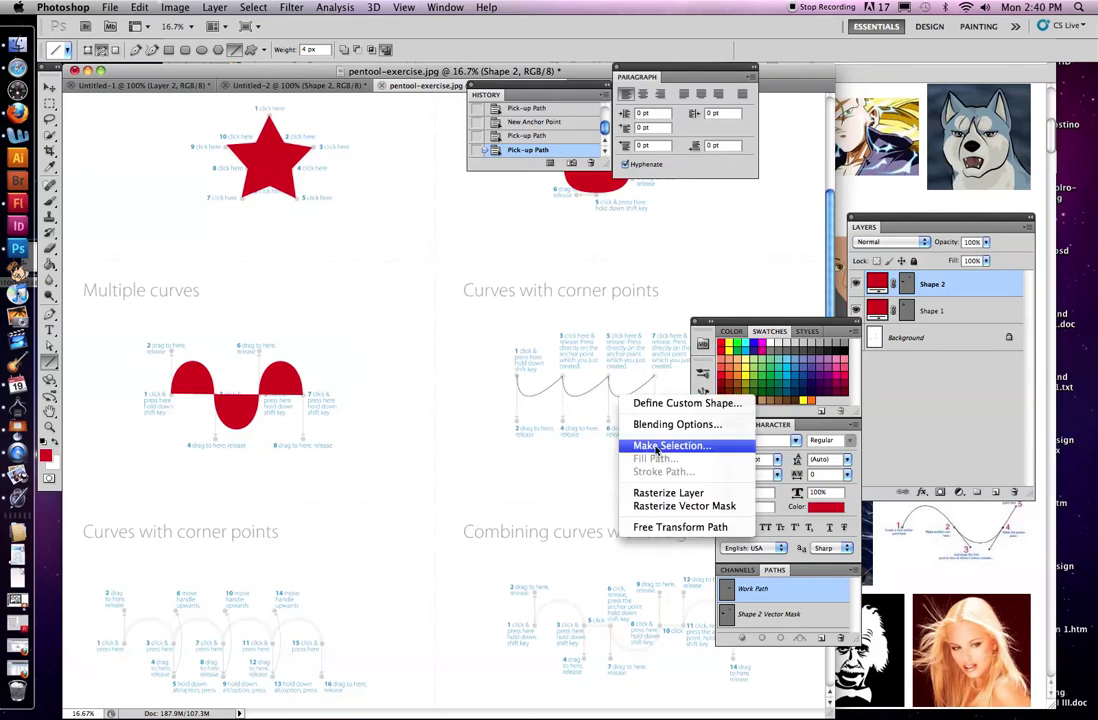
left_click(530, 348)
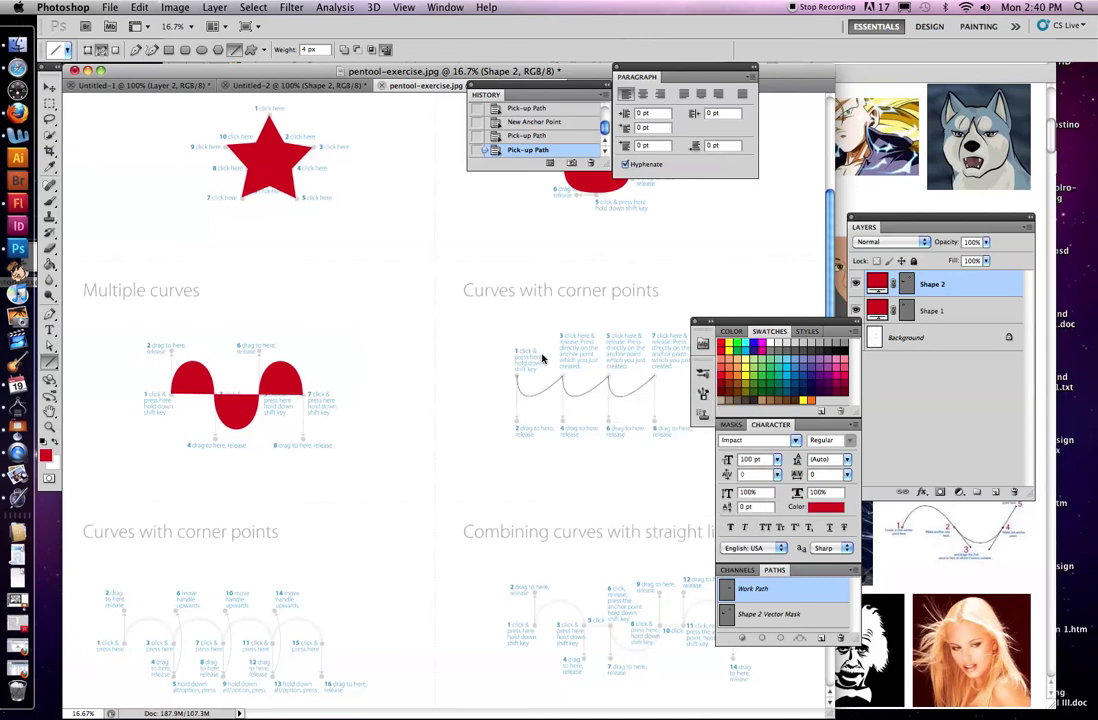
left_click(135, 49)
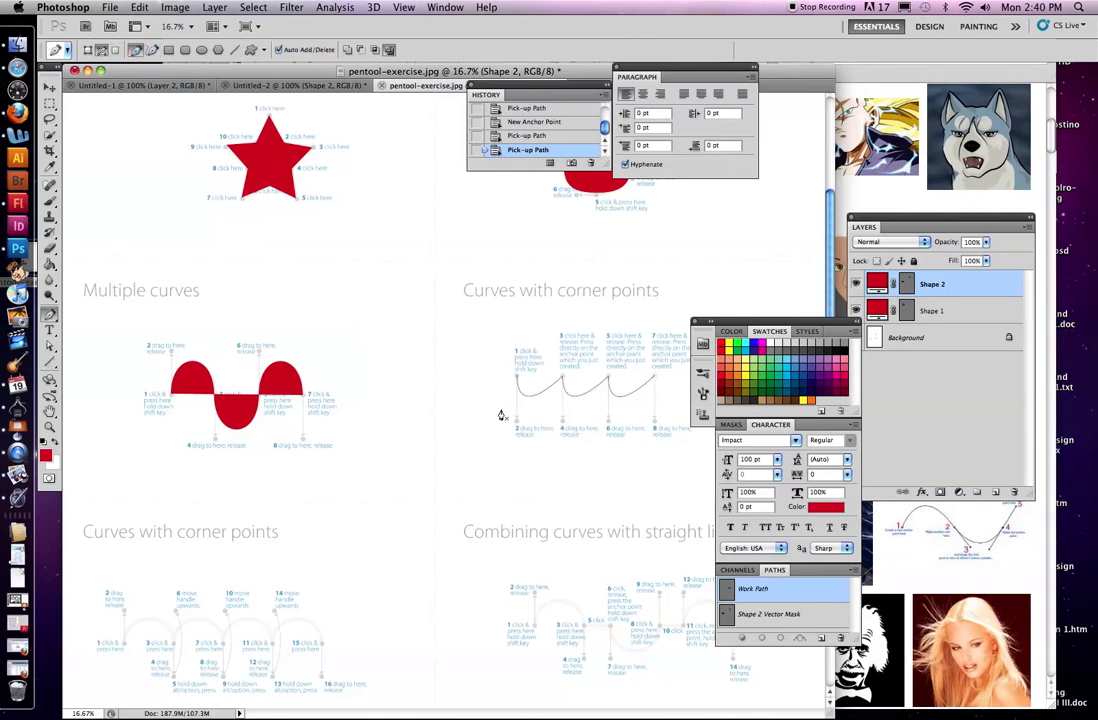
In the lower Curves with corner points example, draw the arch from anchor 1 to 3 and swing anchor 3's outgoing handle up to 6
left_click_drag(829, 215, 831, 313)
scroll(321, 372, "down", 5)
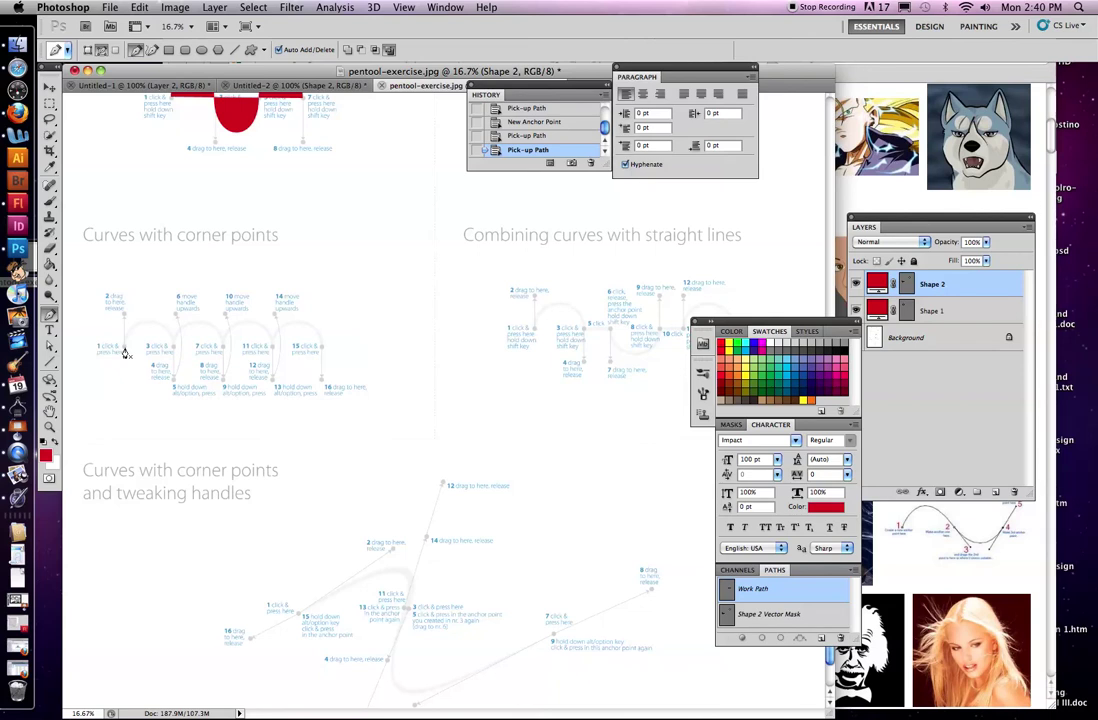
left_click_drag(124, 349, 124, 314)
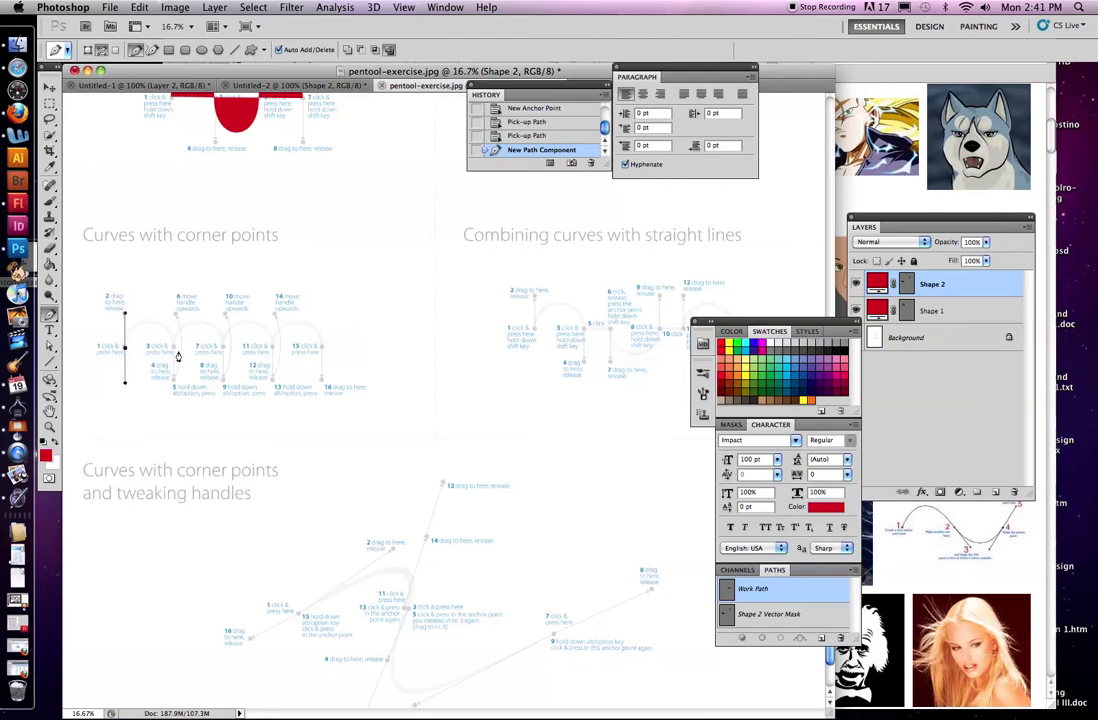
left_click_drag(172, 350, 173, 380)
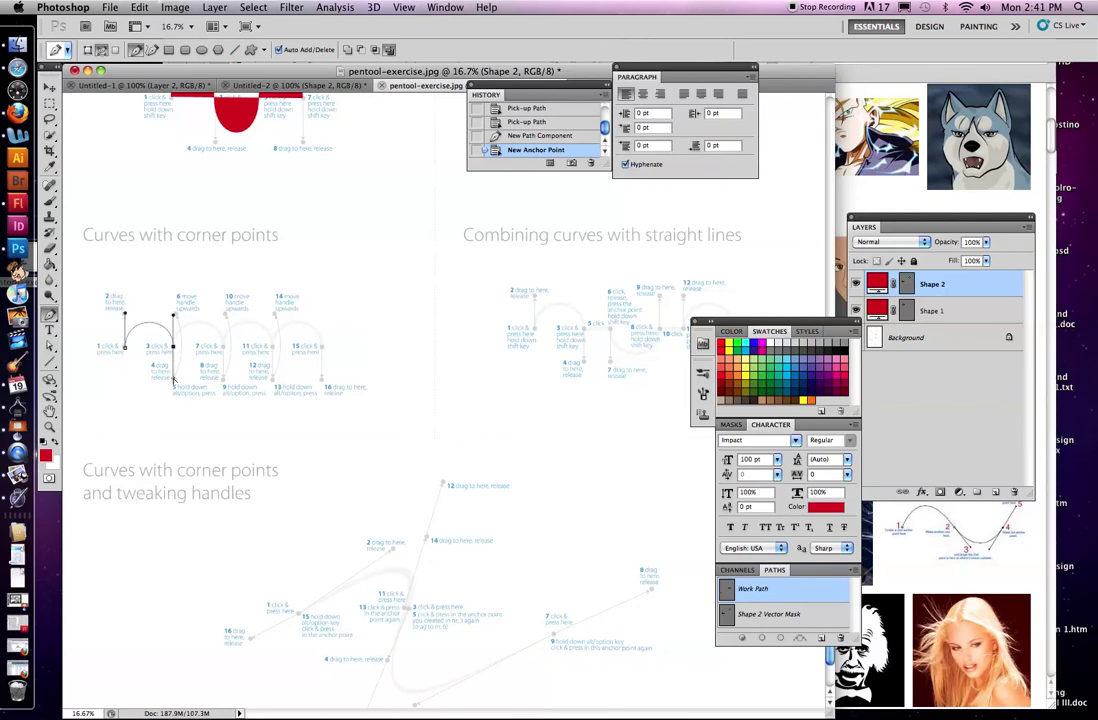
left_click_drag(173, 379, 175, 315)
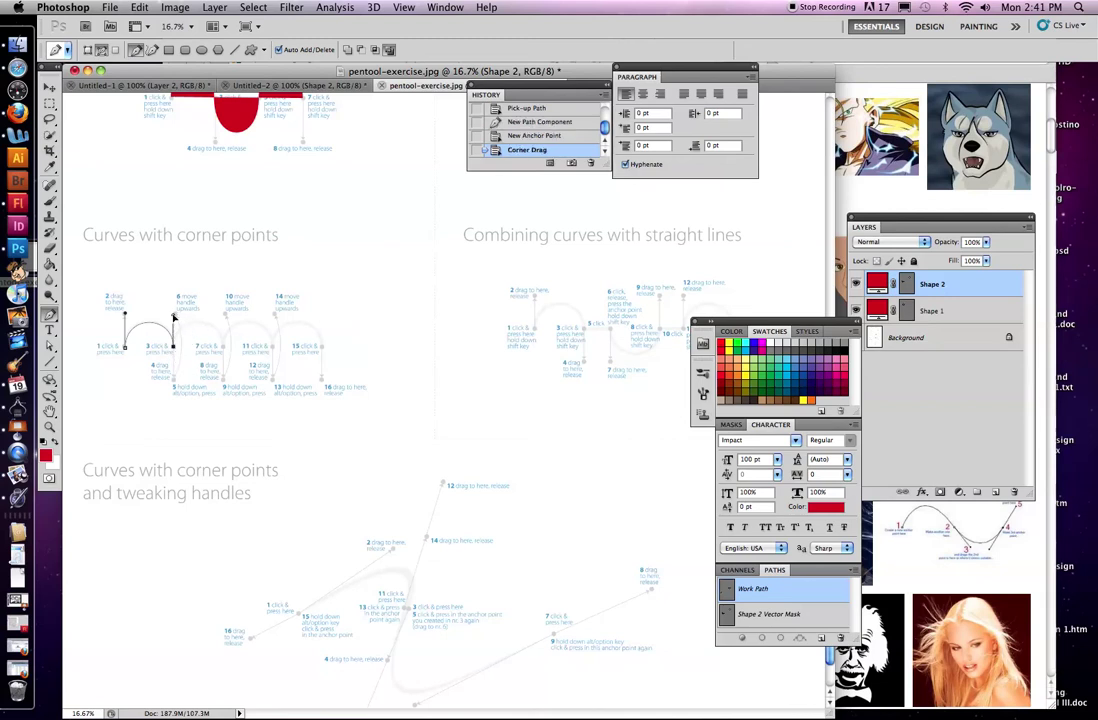
Continue the arches through anchors 7, 11 and 15, flipping the handles at 7 and 11 up to 10 and 14, and end the path
left_click(222, 349)
left_click_drag(222, 352, 224, 386)
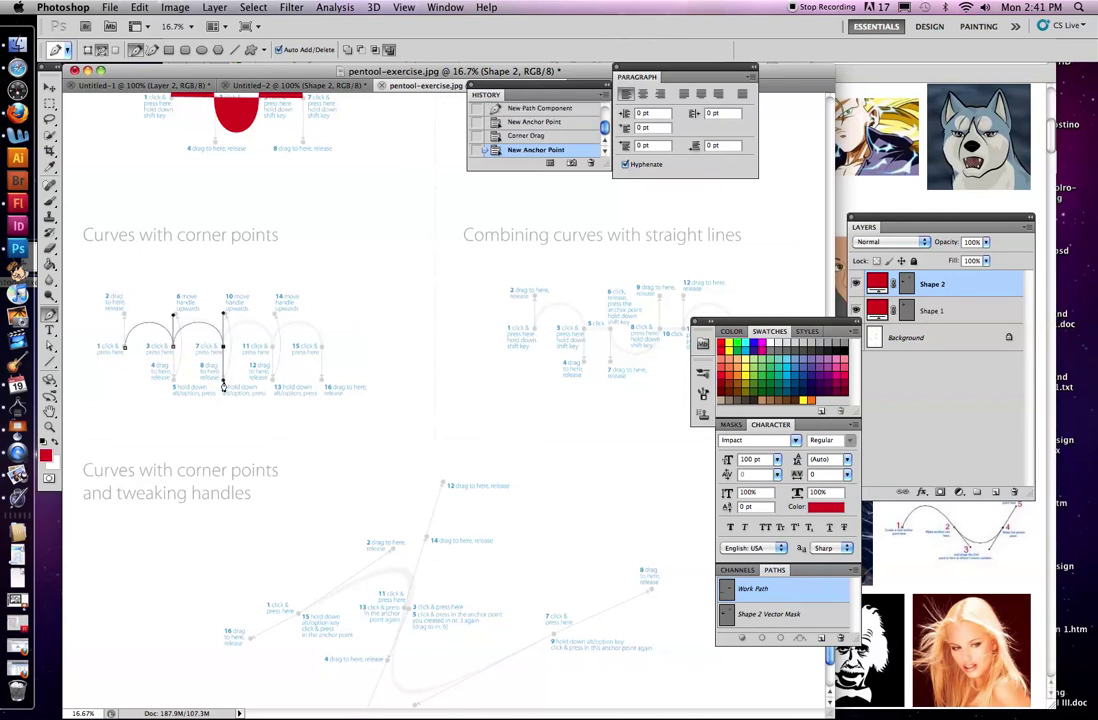
left_click_drag(223, 313, 198, 280)
left_click_drag(272, 350, 274, 313)
left_click_drag(321, 349, 322, 384)
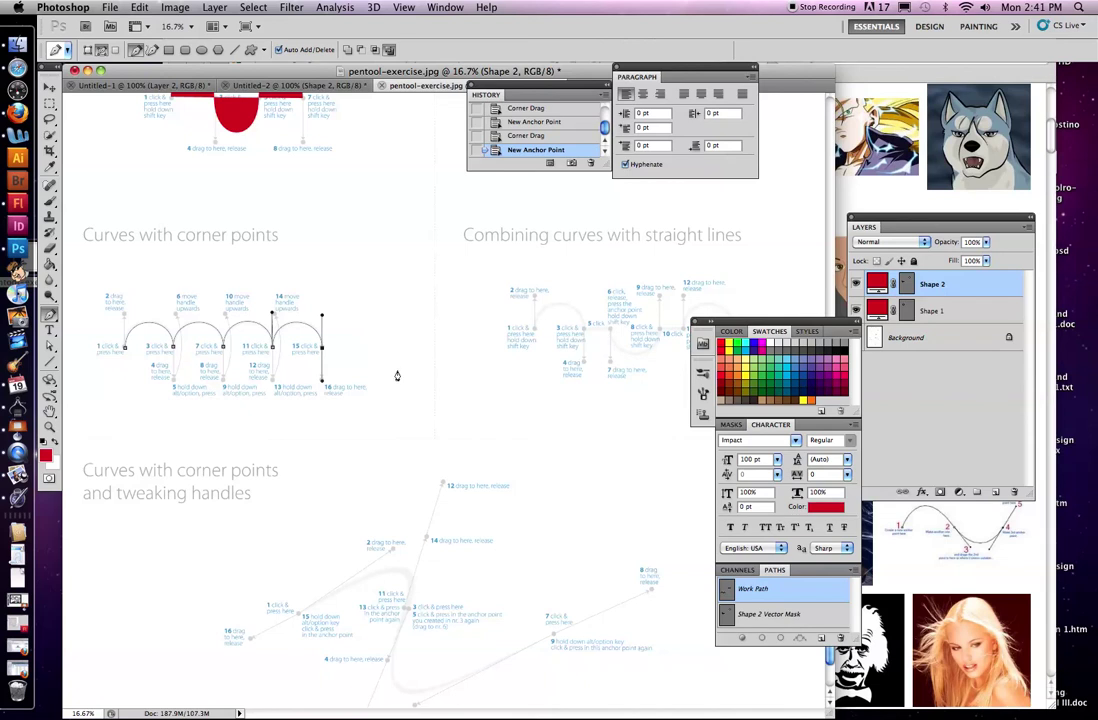
right_click(316, 338)
left_click(416, 378)
key("super+shift+h")
In Combining curves with straight lines, draw the arch from anchor 1 to 3, make anchor 3 a corner, and add the straight segment to 5
left_click_drag(535, 329, 535, 293)
left_click_drag(584, 329, 586, 362)
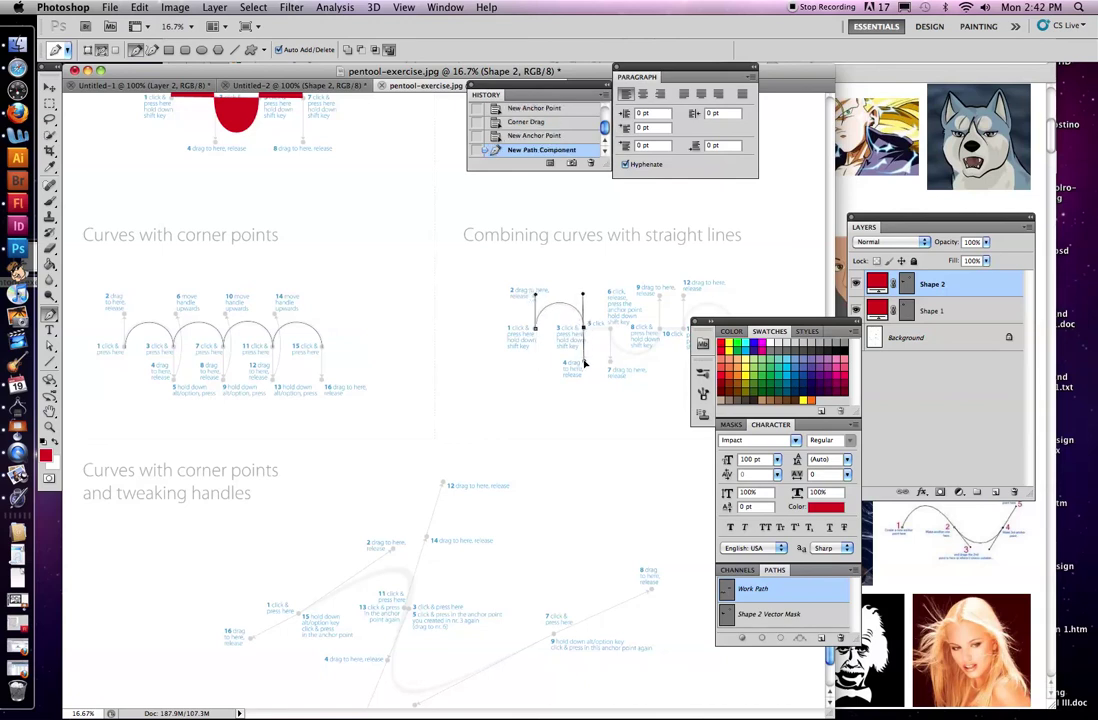
left_click_drag(585, 362, 584, 363)
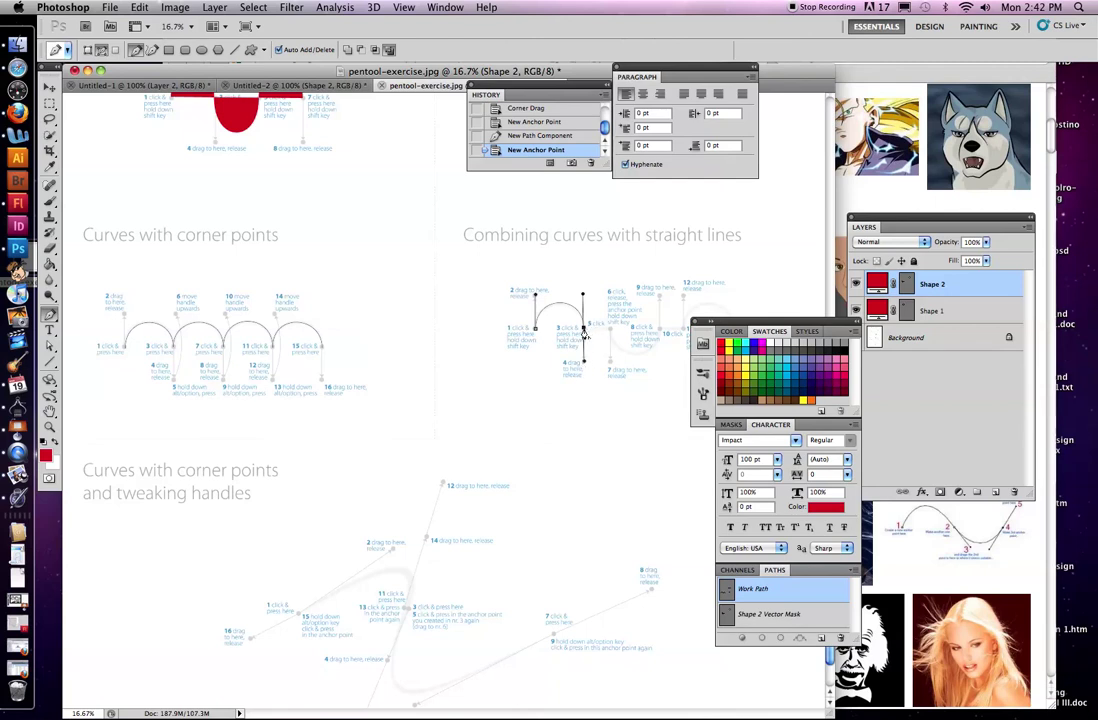
left_click(584, 331)
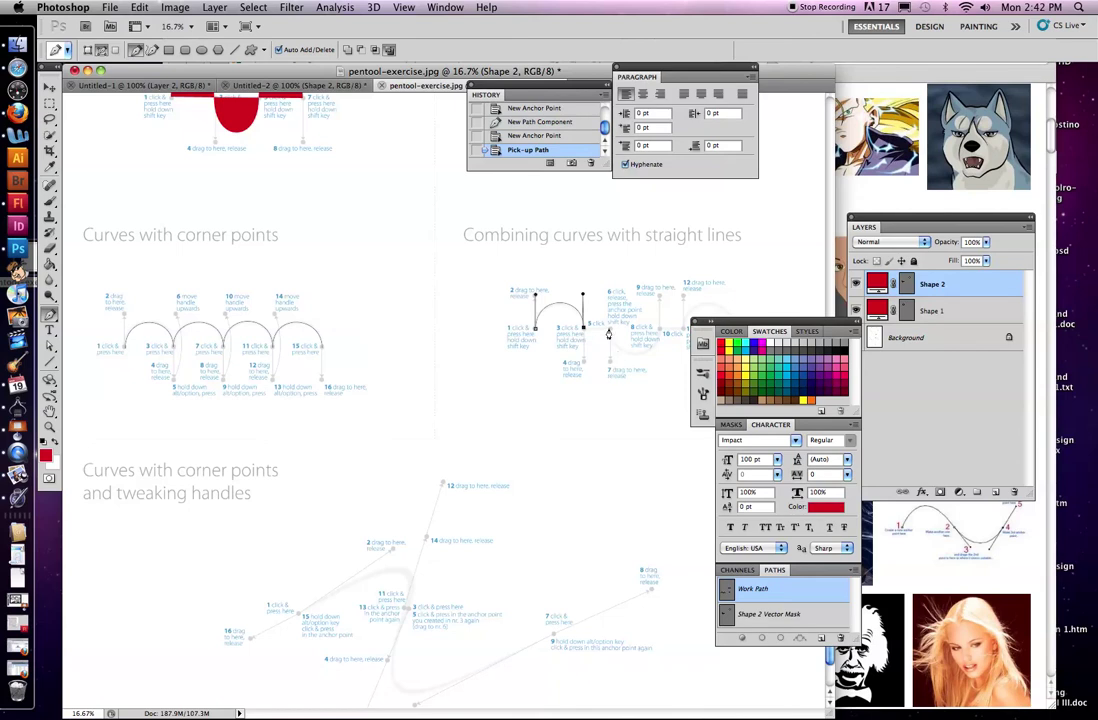
left_click(609, 328)
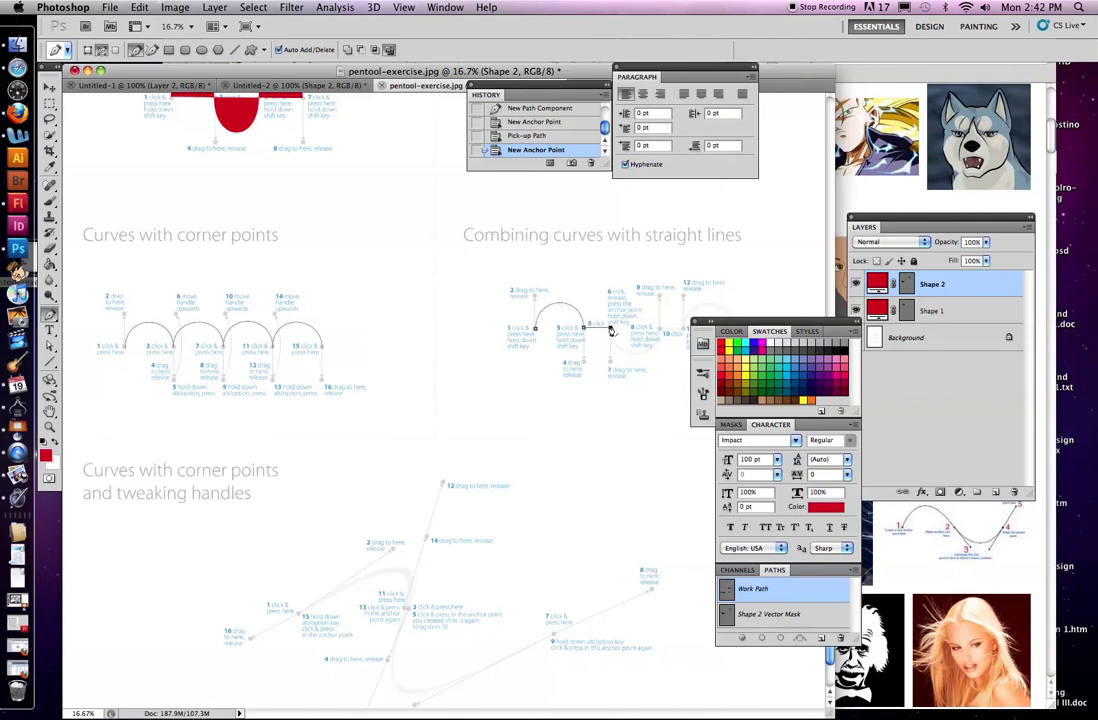
Draw the downward curve to anchor 8 with handles at 7 and 9, remove anchor 8's outgoing handle, and add the straight segment to 10
left_click_drag(610, 329, 660, 294)
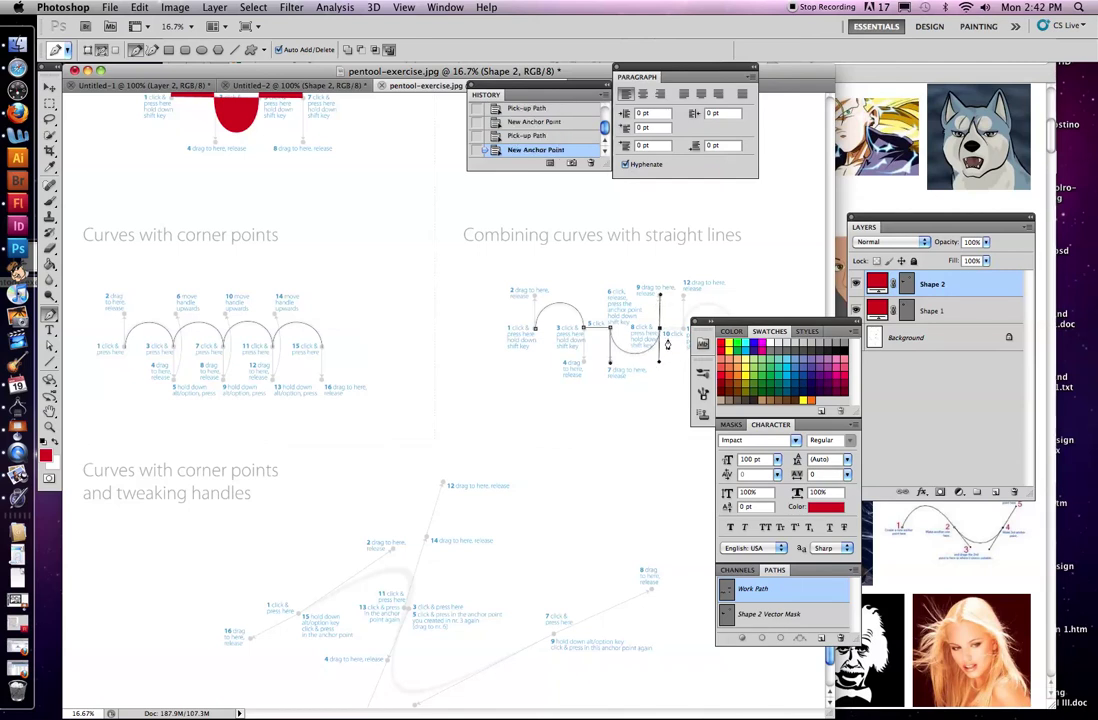
left_click(660, 333)
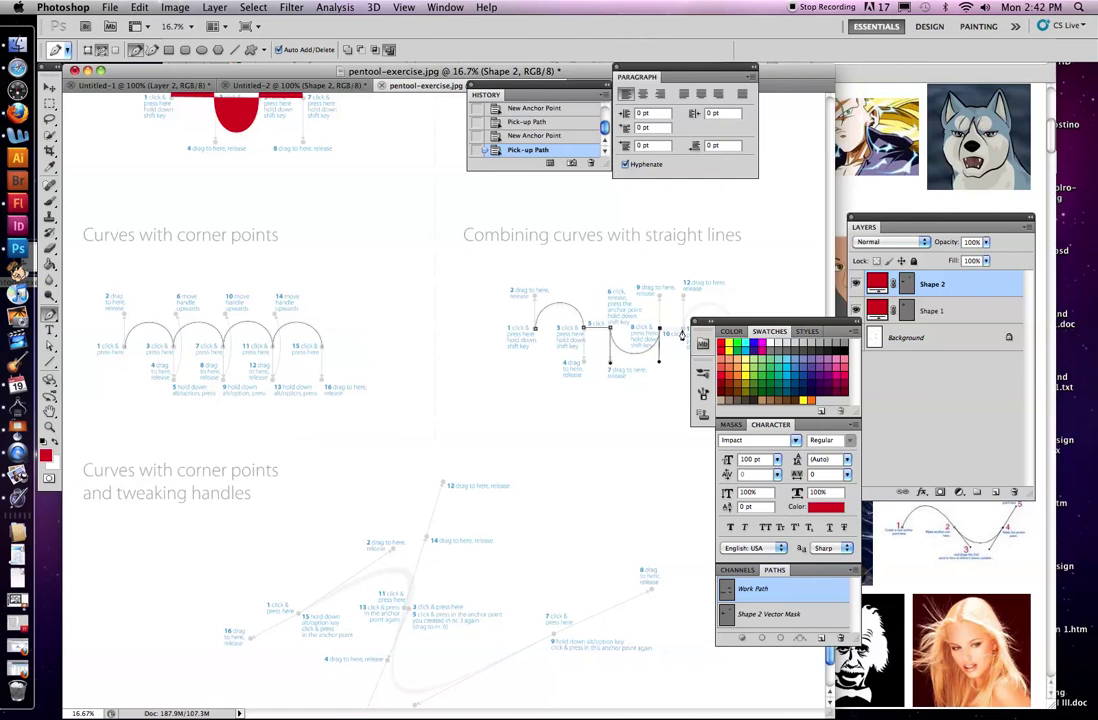
left_click(686, 331)
key("super+z")
left_click(683, 328)
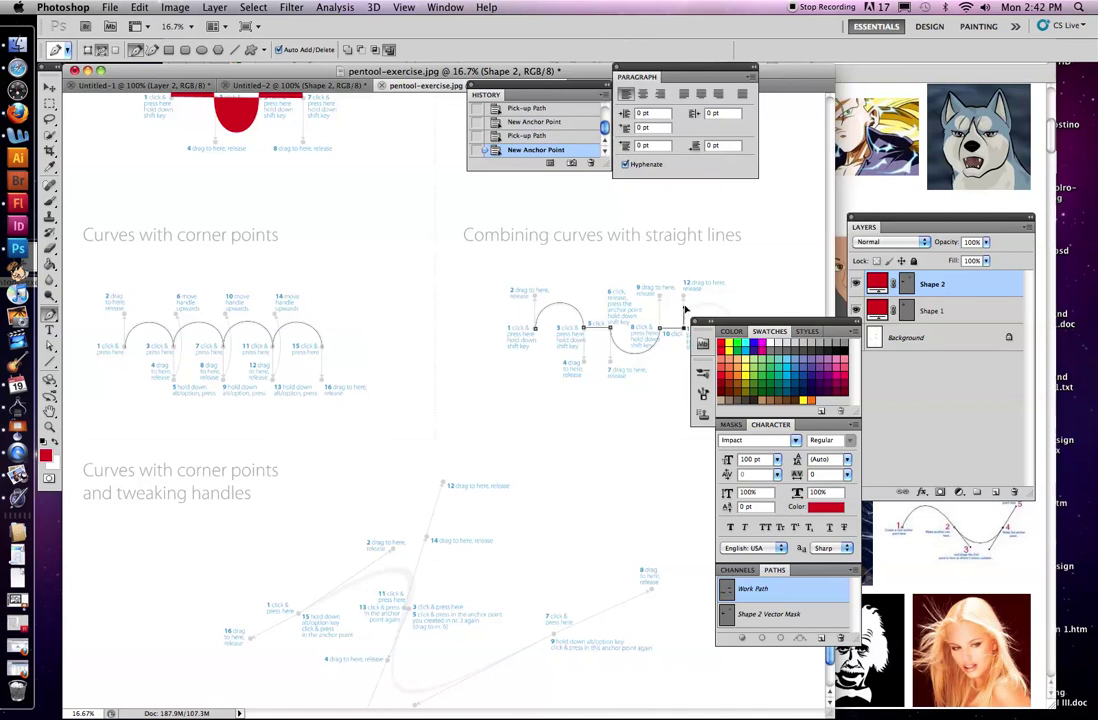
Pull anchor 11's handle up to 12, finish the last arch at anchor 13 with its handle down to 14, and deselect the path
left_click_drag(683, 328, 767, 368)
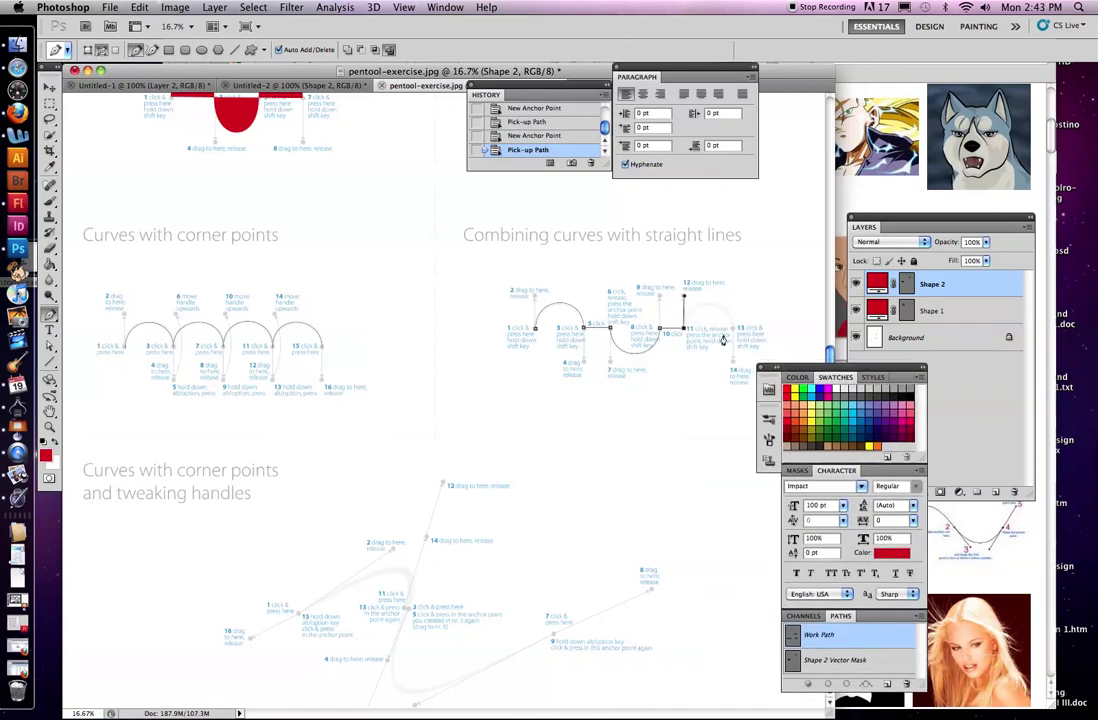
left_click_drag(731, 330, 733, 366)
left_click(616, 404, "ctrl")
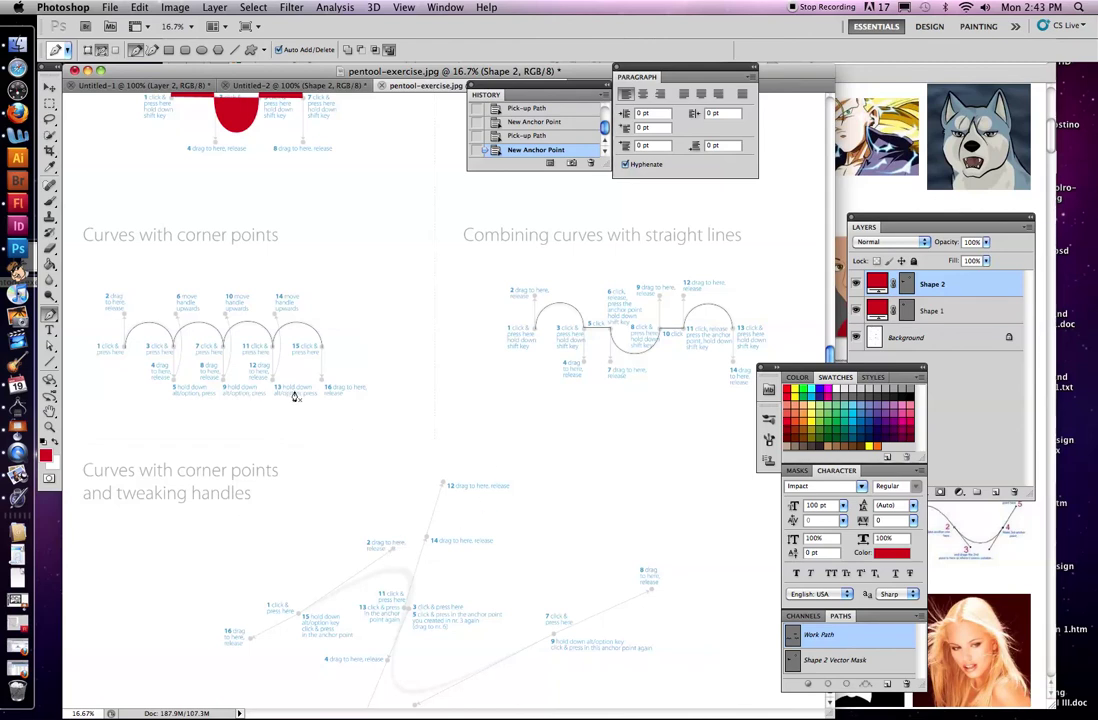
Look at the Add Anchor Point and Delete Anchor Point tools, and return to the Pen tool
left_click(52, 314)
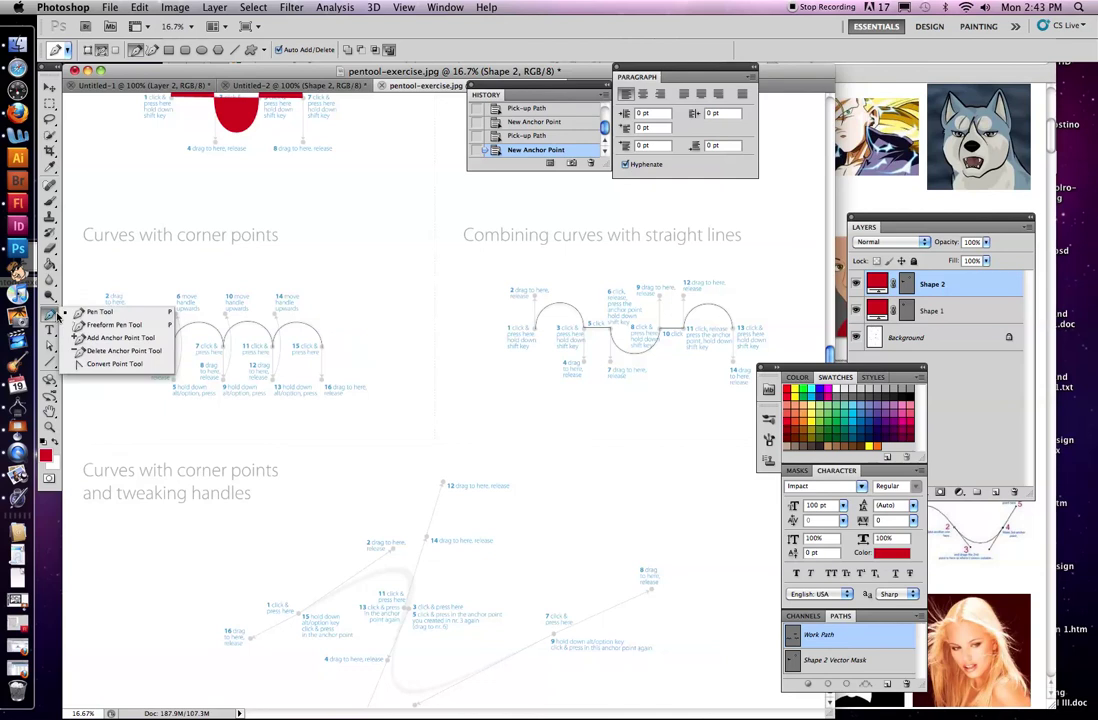
left_click(112, 340)
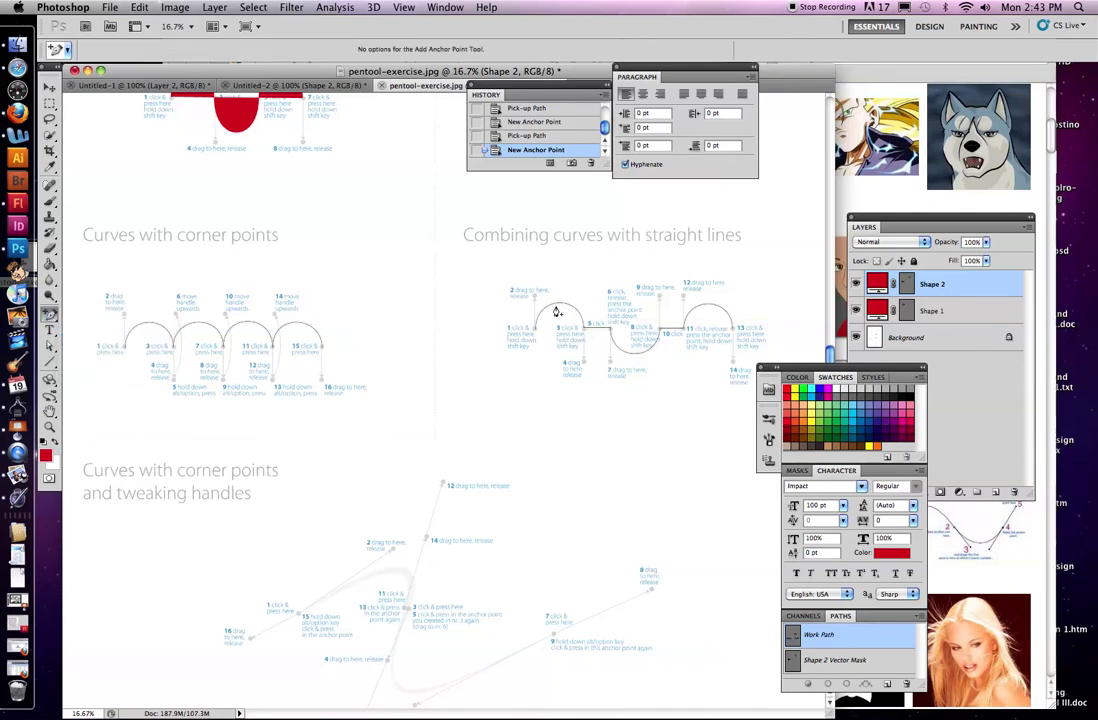
left_click(49, 314)
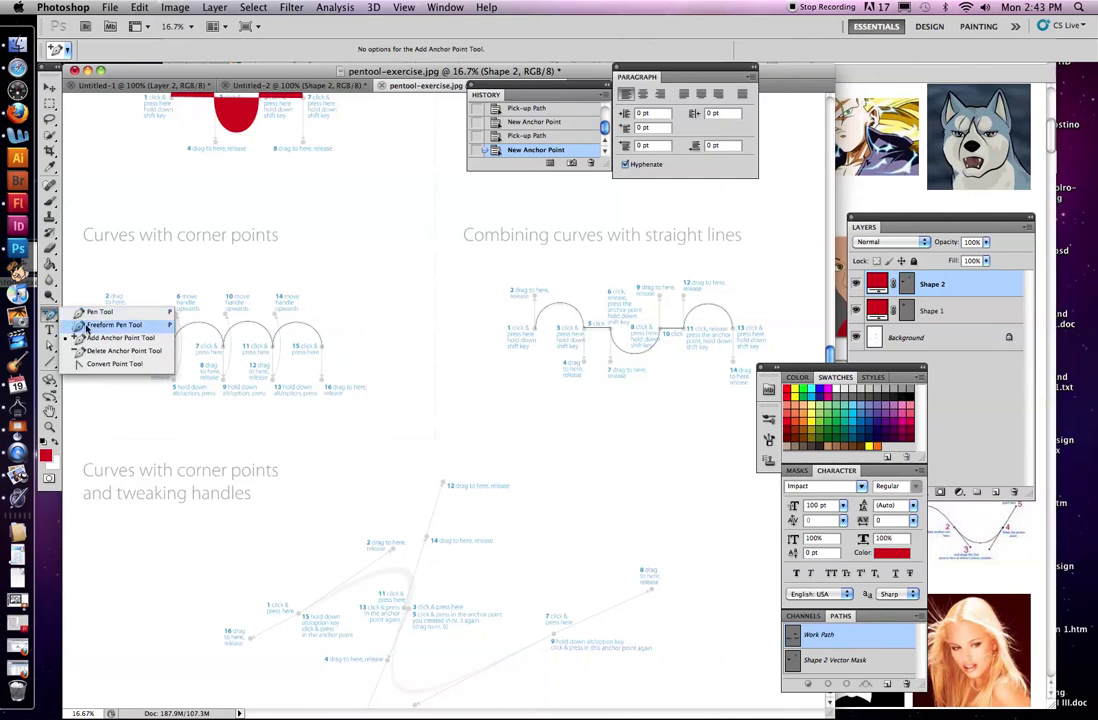
left_click(100, 350)
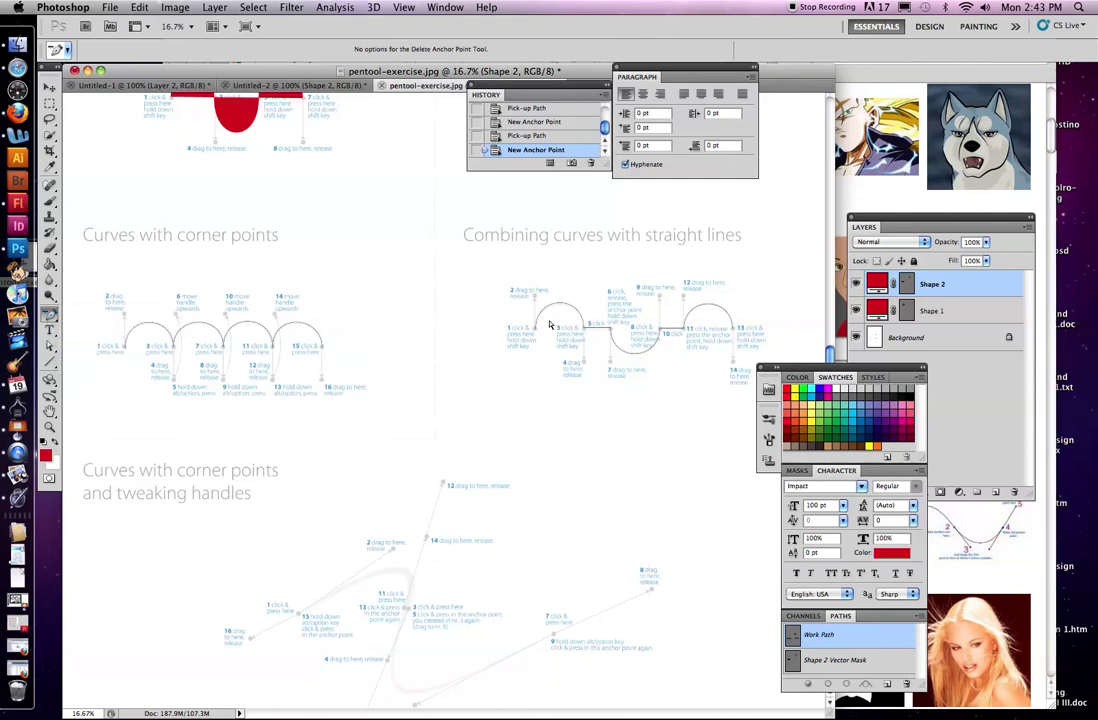
left_click(52, 314)
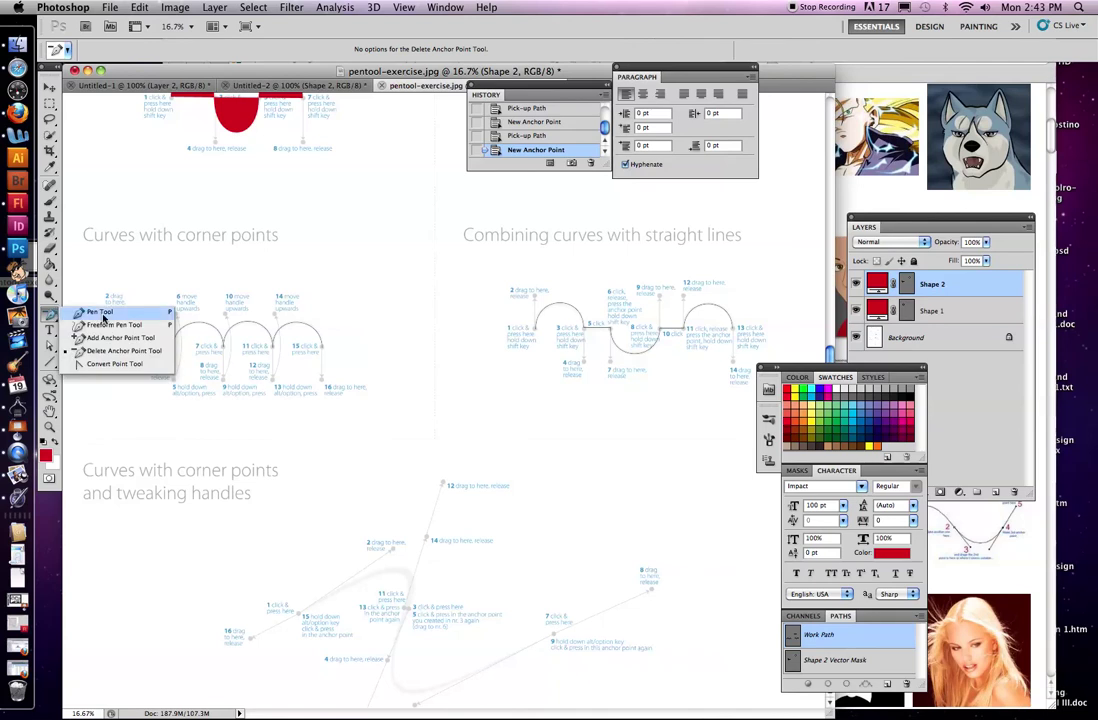
left_click(84, 312)
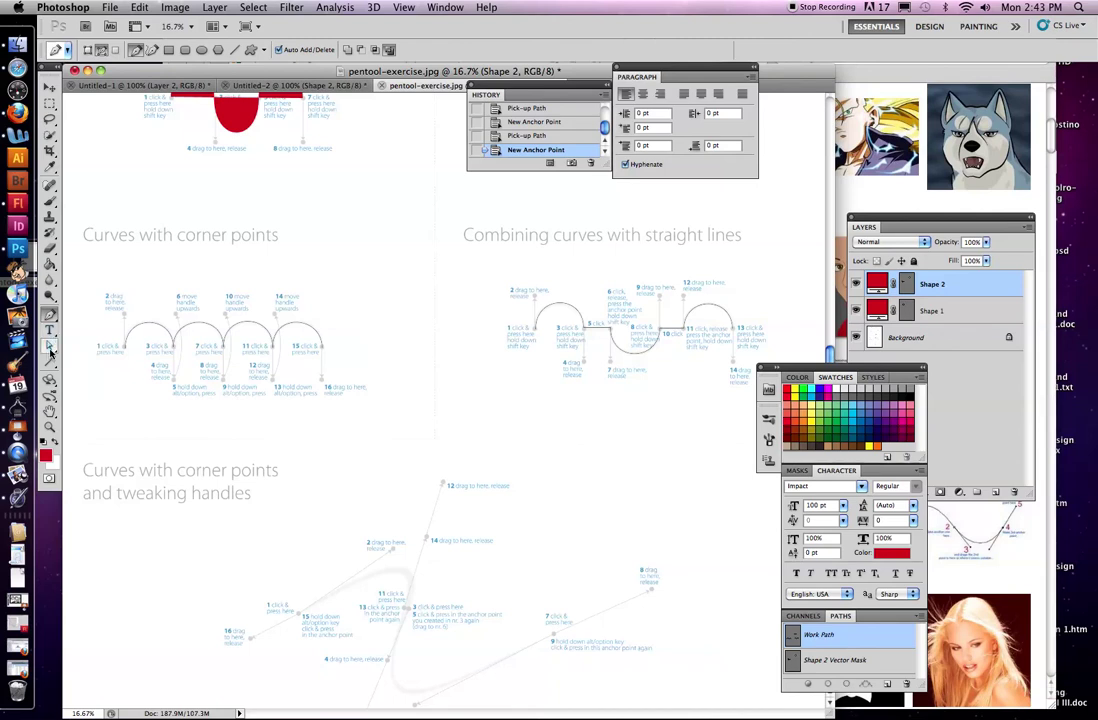
Move the whole combined curves-and-lines path to the blank area below its example with the Path Selection tool
left_click_drag(50, 346, 111, 362)
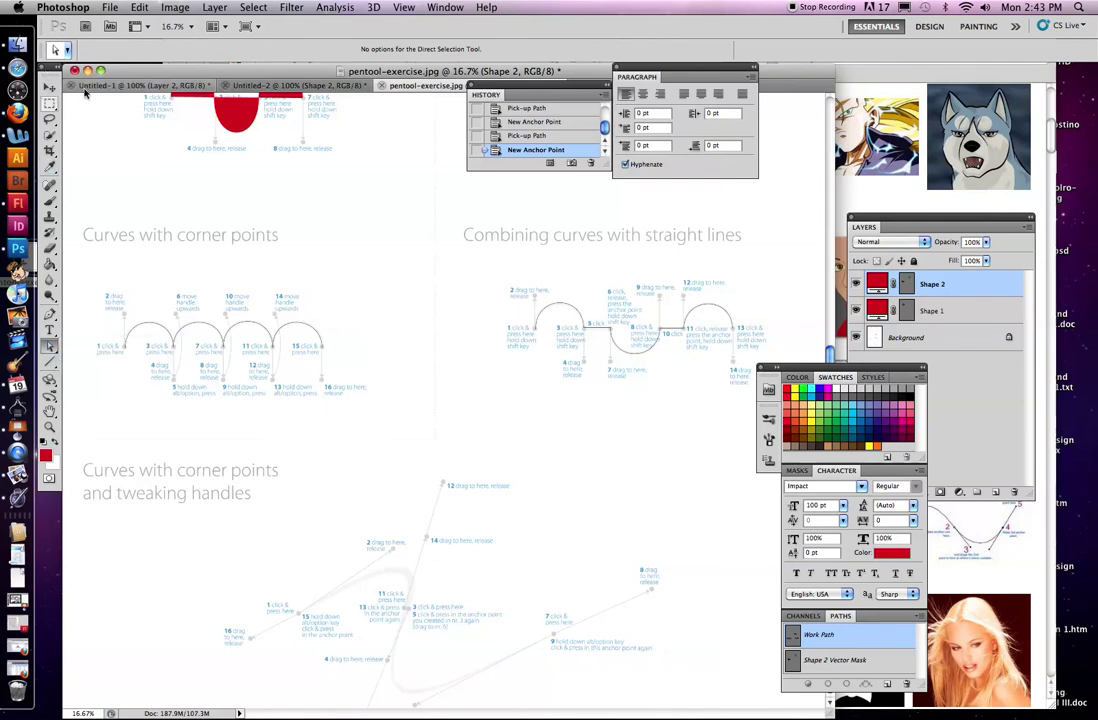
left_click_drag(54, 346, 102, 349)
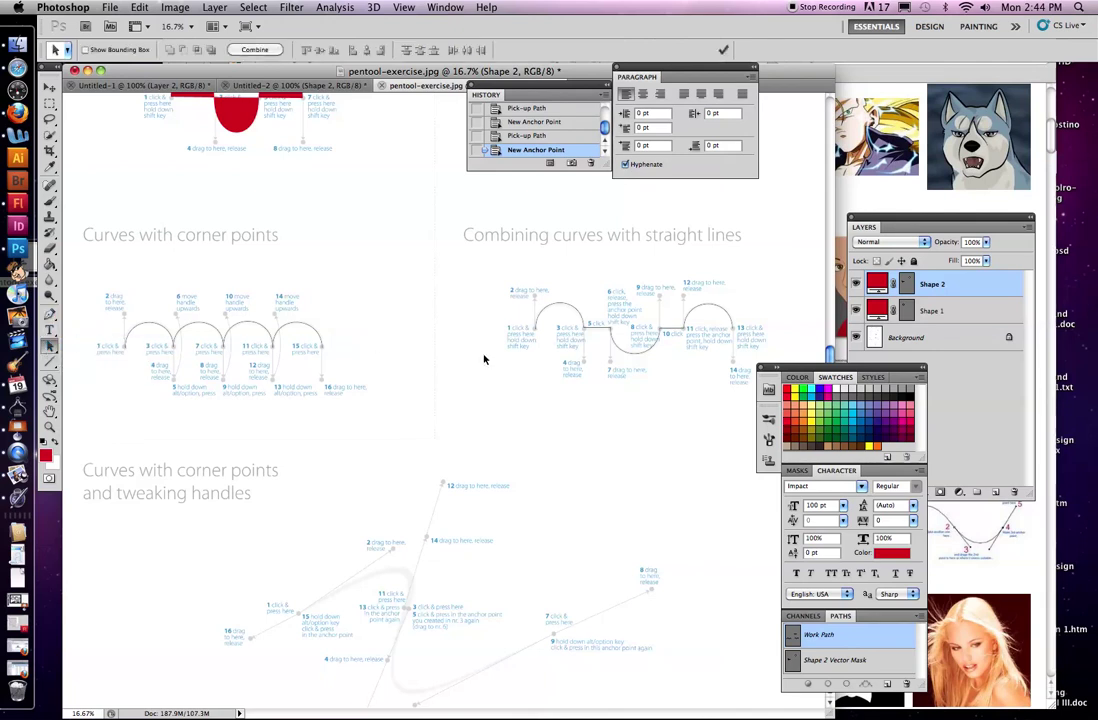
left_click_drag(52, 348, 100, 346)
left_click(585, 333)
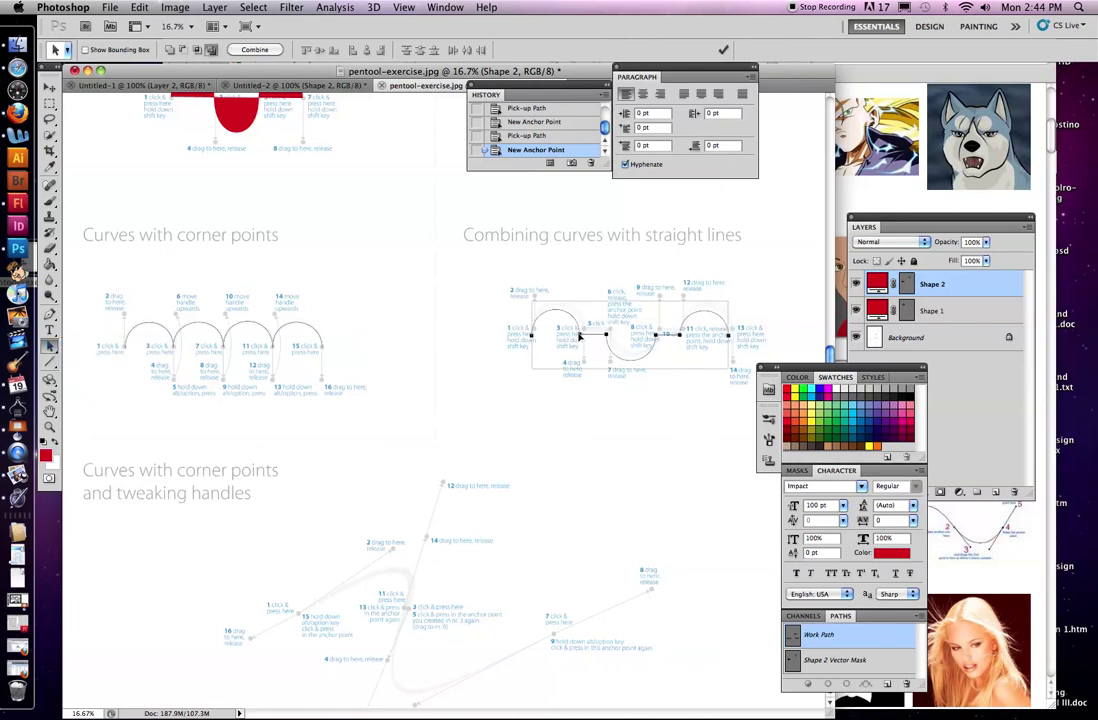
left_click_drag(580, 337, 562, 374)
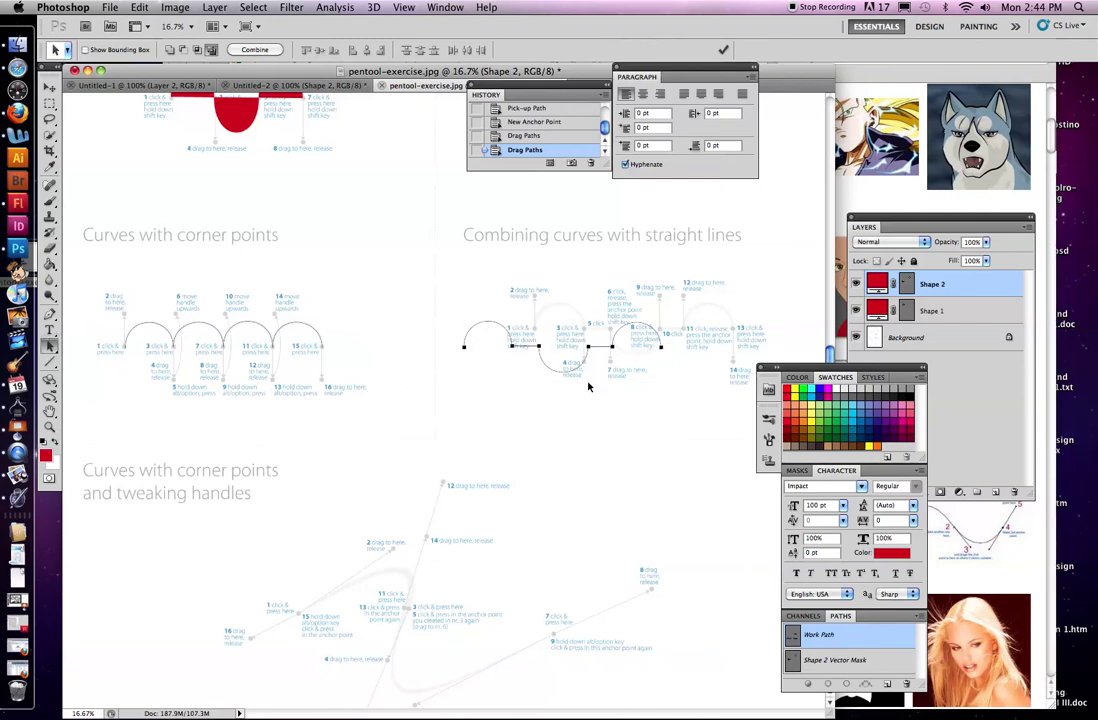
left_click_drag(568, 374, 553, 456)
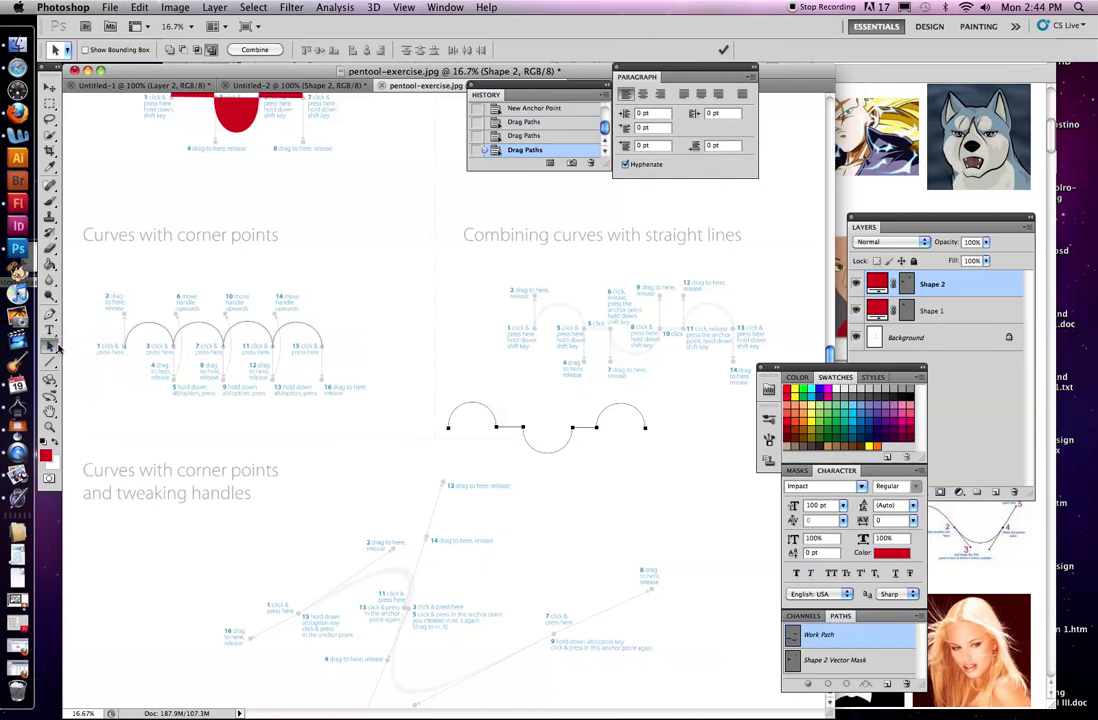
Shift the moved path's anchor points slightly with Direct Selection, and place a duplicate of the path just below and to its right
left_click_drag(56, 346, 91, 345)
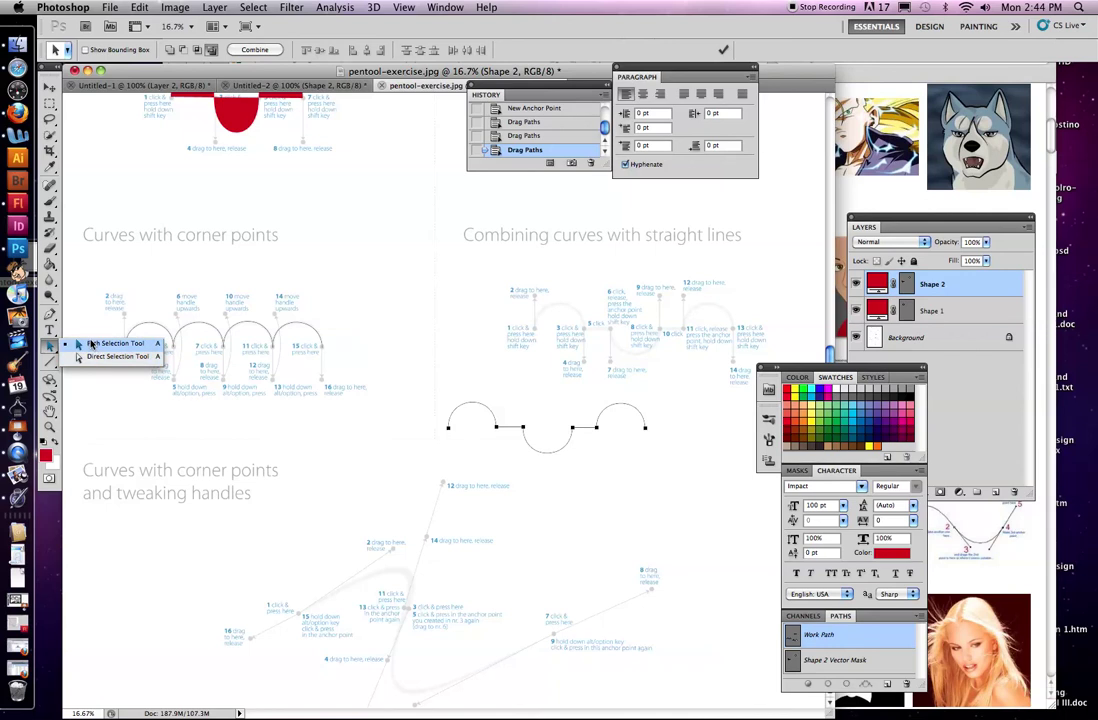
left_click_drag(91, 345, 94, 361)
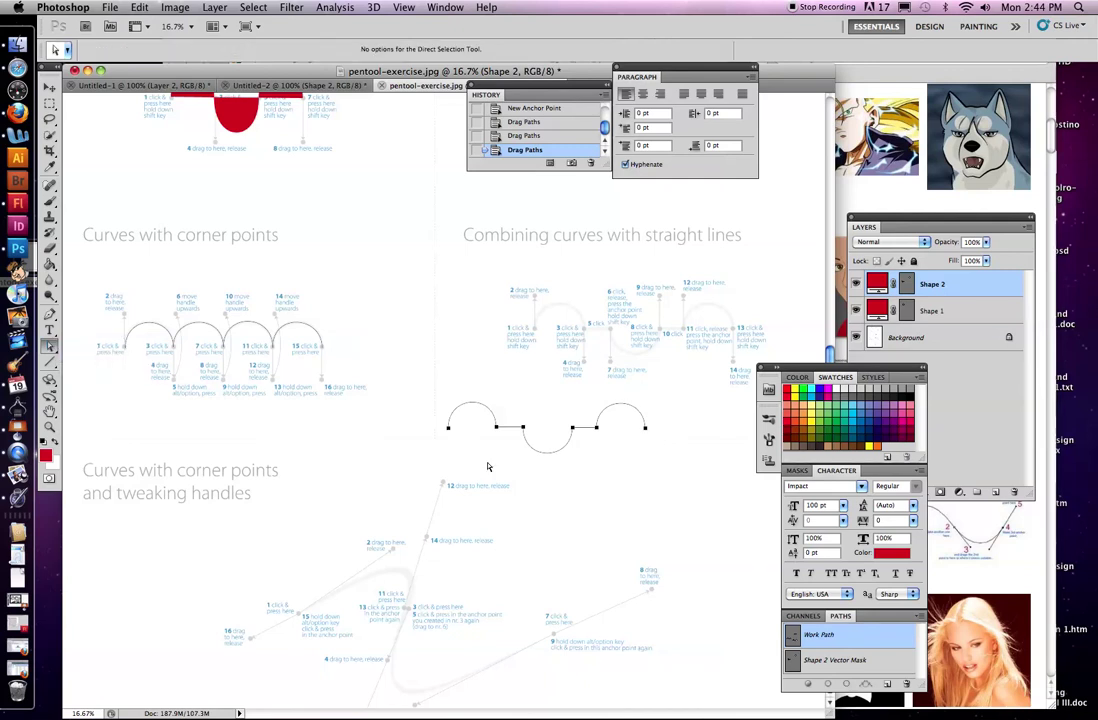
mouse_move(525, 430)
left_mouse_down()
mouse_move(543, 425)
mouse_move(521, 449)
left_mouse_up()
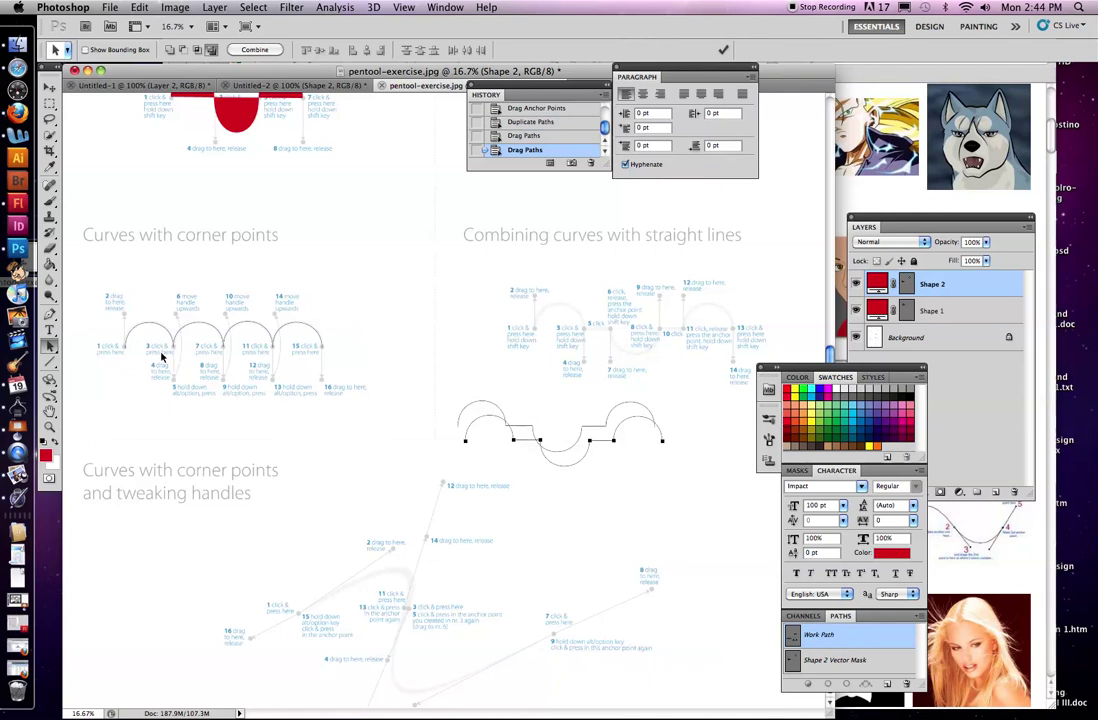
Shift the duplicate path's selected anchor points slightly to the right with the Direct Selection tool
left_click(49, 345)
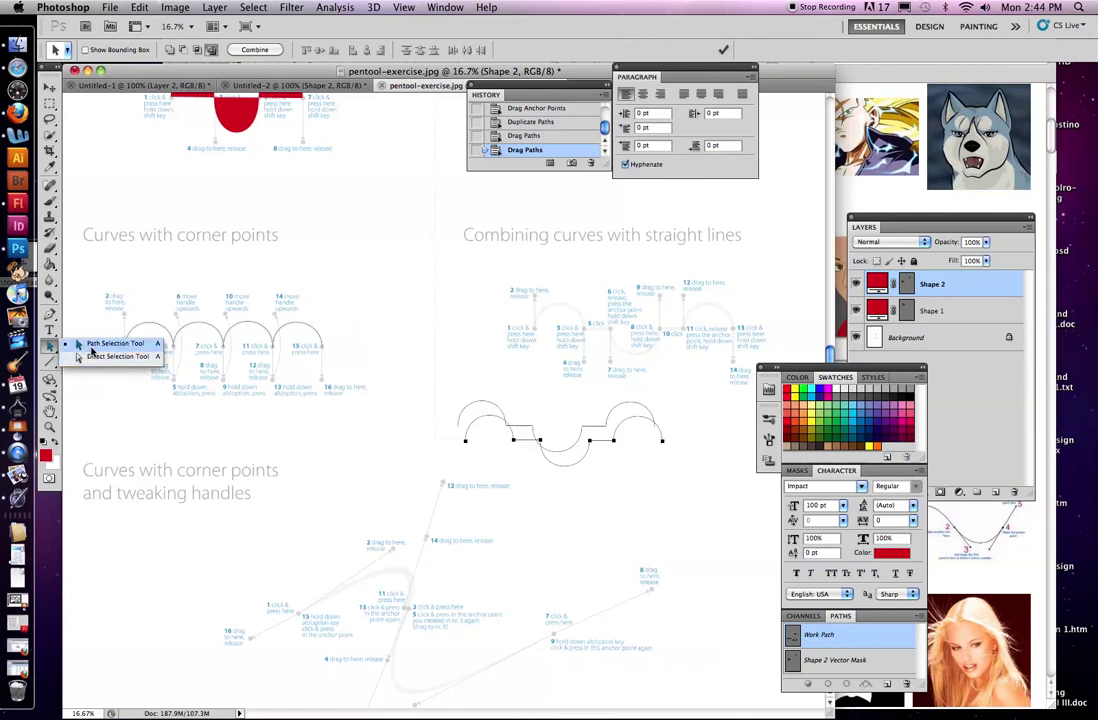
left_click(100, 357)
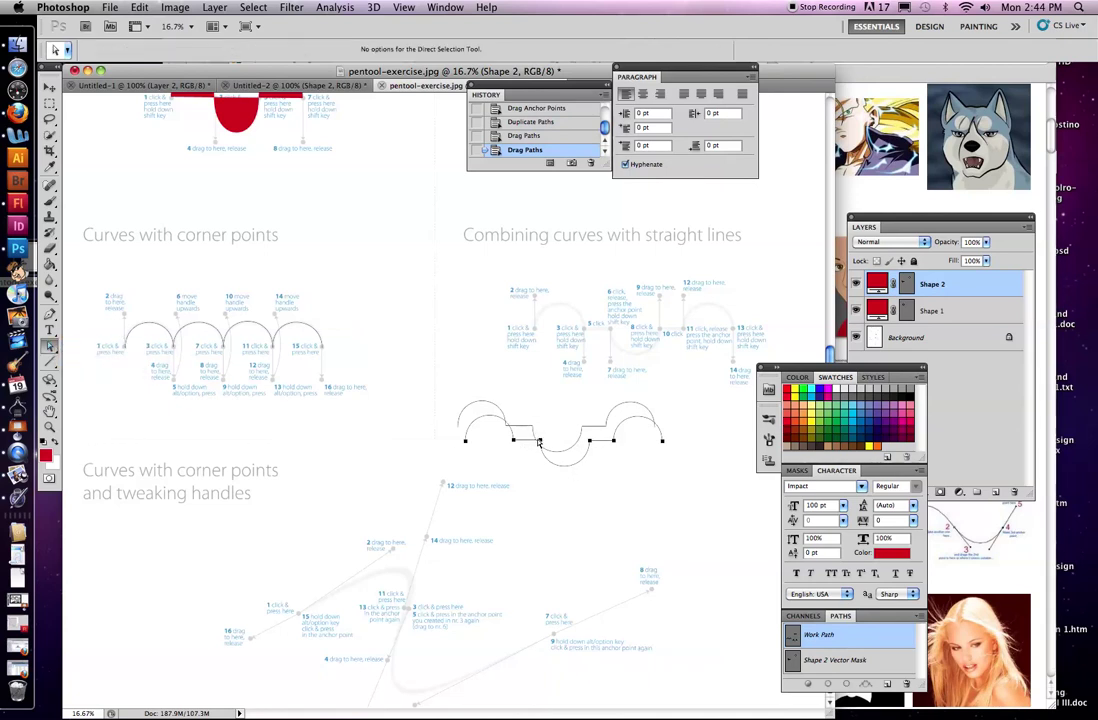
left_click_drag(539, 443, 557, 443)
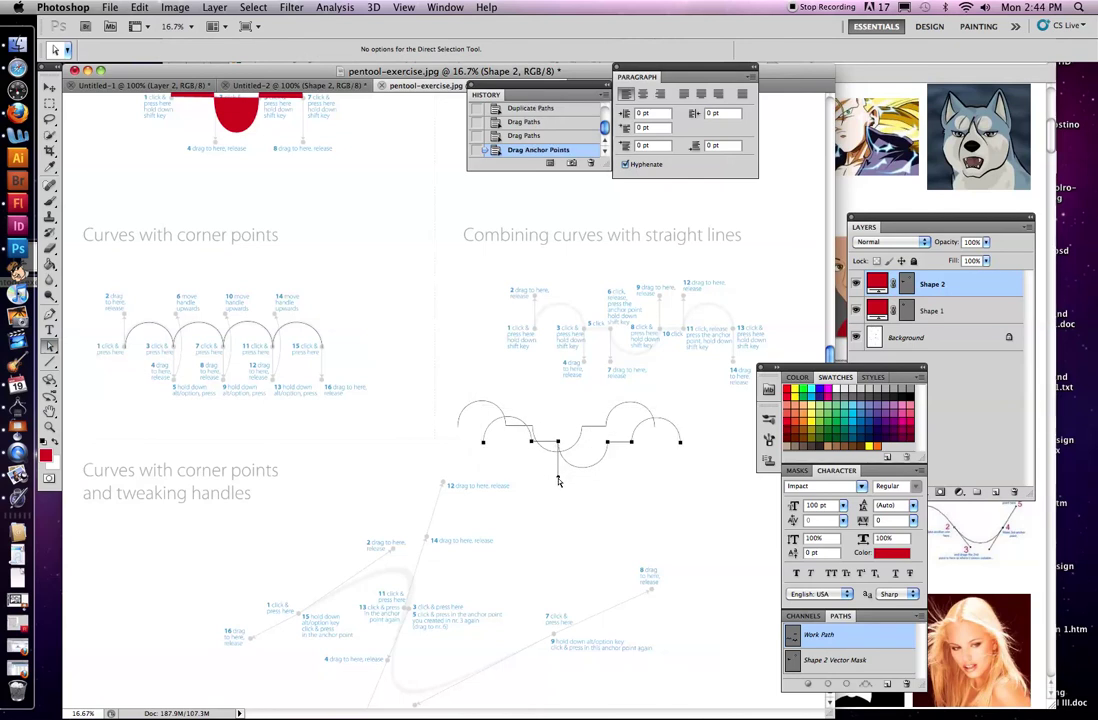
Pull the handle at the start of the duplicate's trough up above the path, bending the trough into an S-curve
right_click(558, 480)
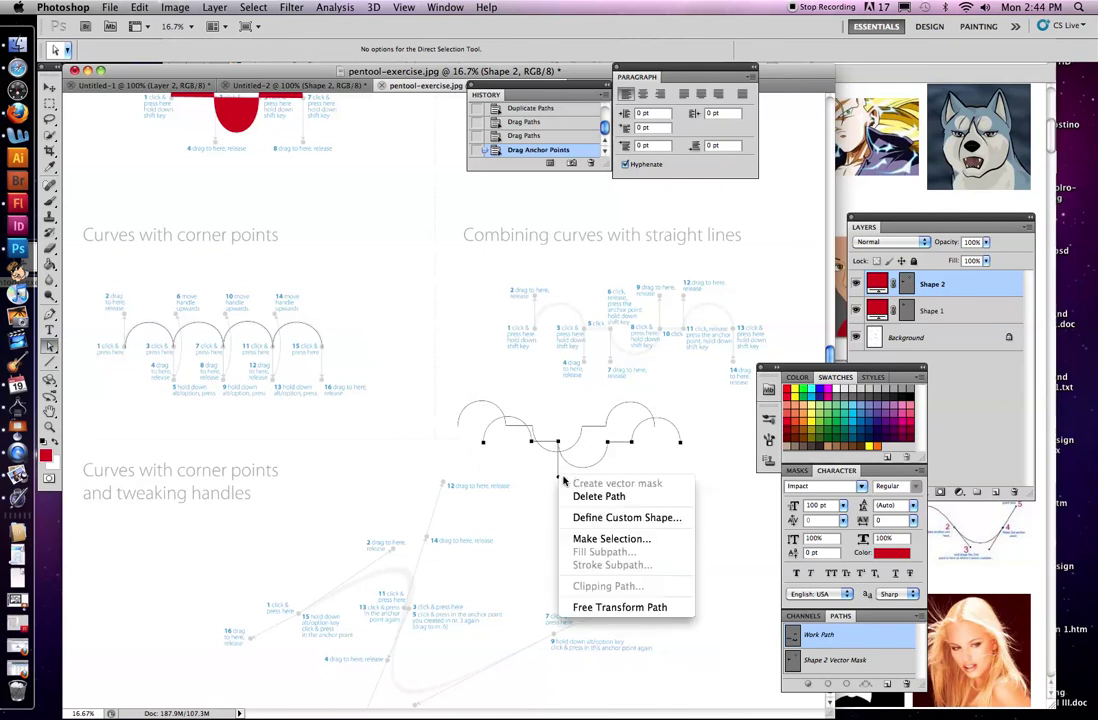
left_click(559, 478)
left_click_drag(559, 478, 563, 395)
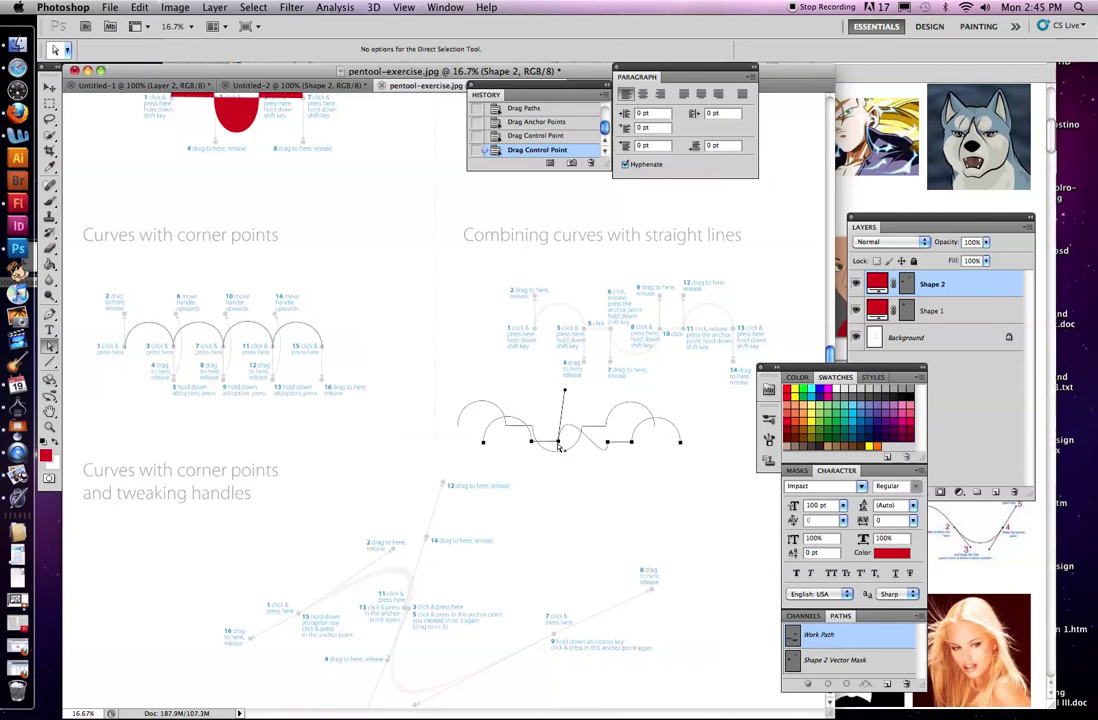
Duplicate the reshaped path below itself and shift the new copy slightly up and to the right
left_click_drag(562, 448, 560, 496)
left_click(562, 502)
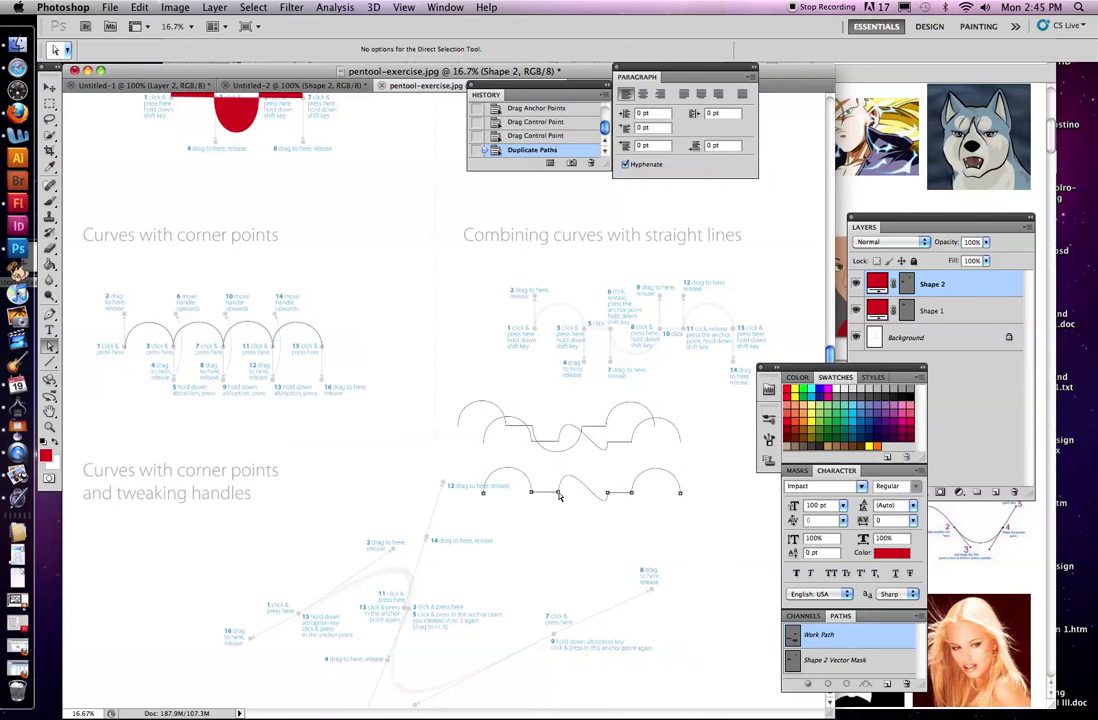
key("shift+a")
left_click_drag(480, 520, 680, 460)
left_click_drag(584, 495, 584, 476)
Delete the lowest copy's anchor point between its first straight line and the S-curve, and move the copy slightly further right and up
right_click(583, 477)
left_click(612, 479)
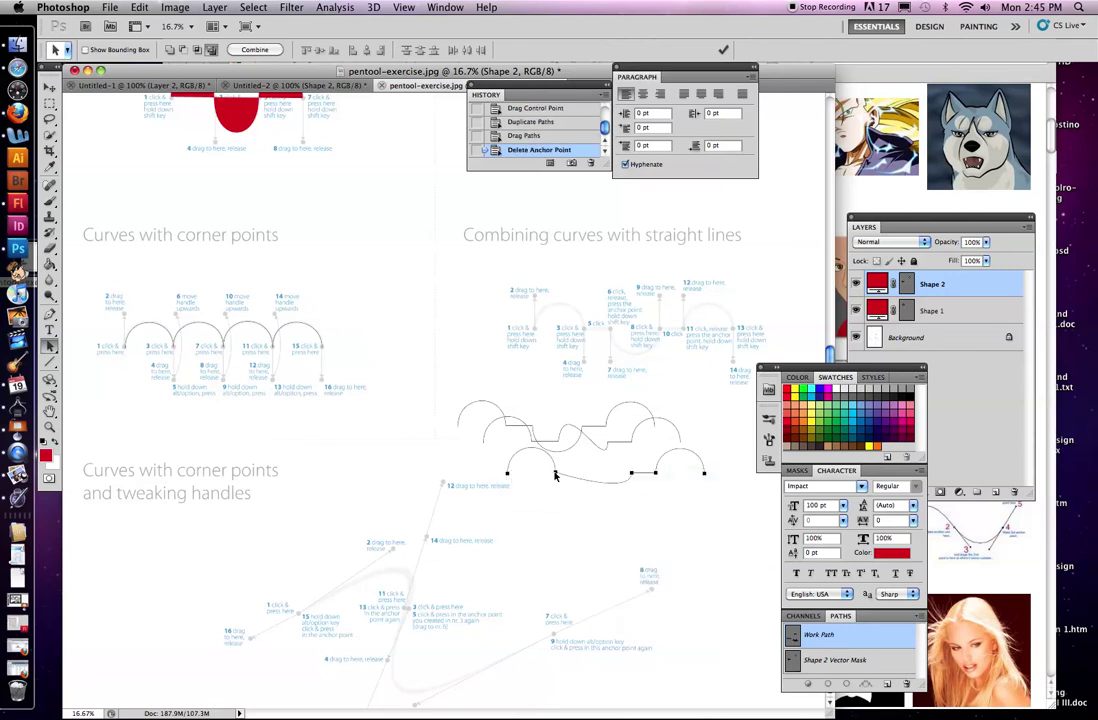
left_click_drag(558, 475, 578, 464)
Move the anchor points at both ends of the lowest copy's first arch down and left, and set the first anchor's handles vertical
key("shift+a")
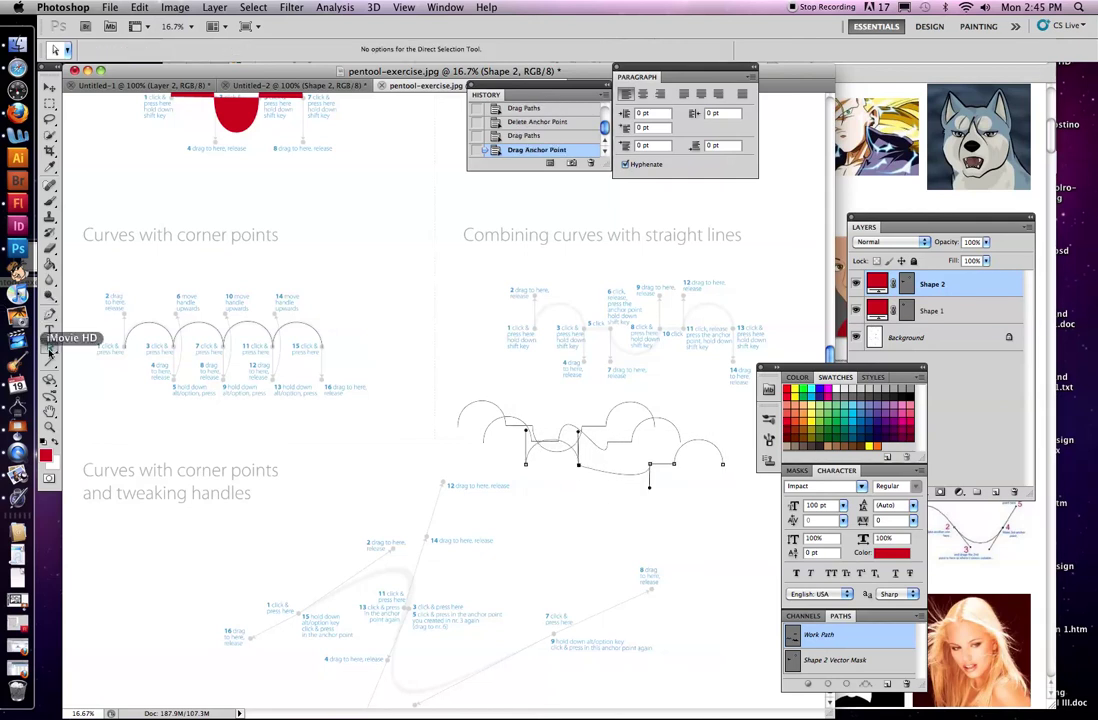
left_click_drag(525, 463, 517, 497)
left_click_drag(578, 466, 502, 438)
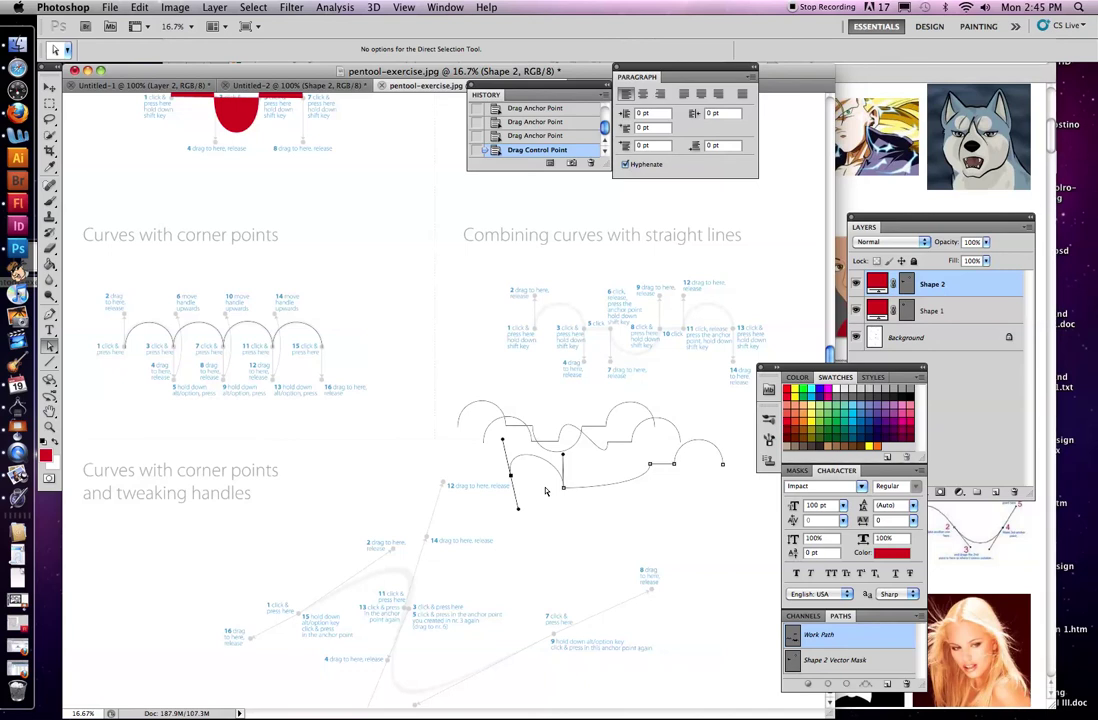
left_click_drag(511, 479, 515, 443)
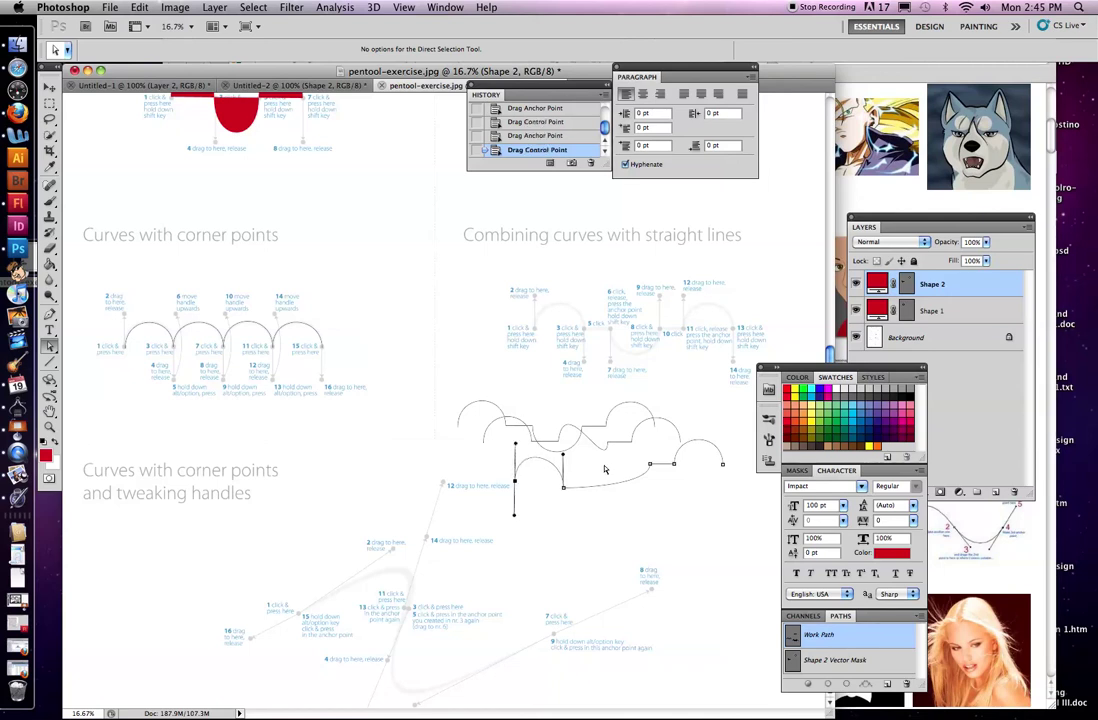